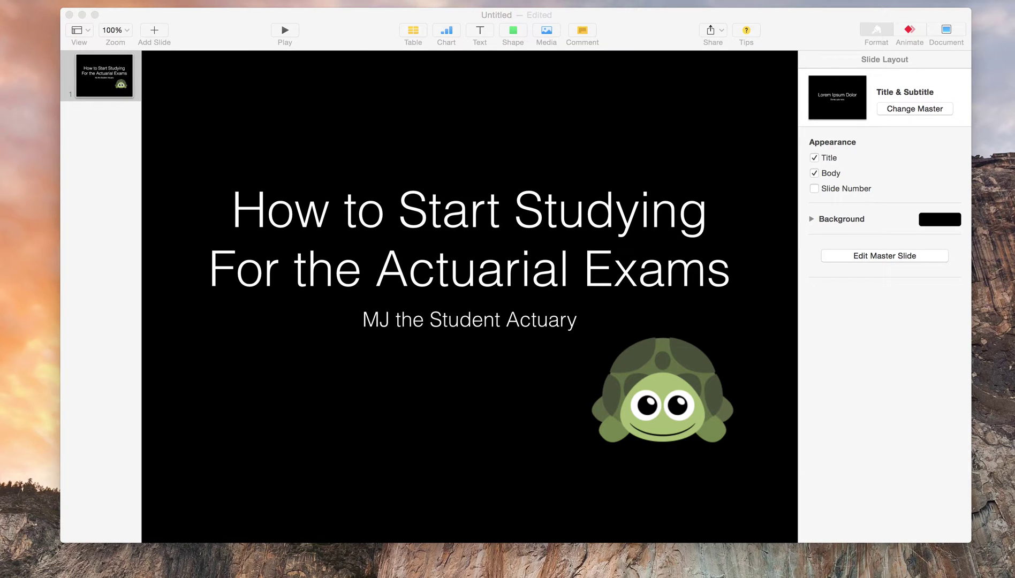
# - In Chrome, search Google for 'actuarial society of south africa' and open its Exam dates & venues page
pyautogui.press('super+Tab')
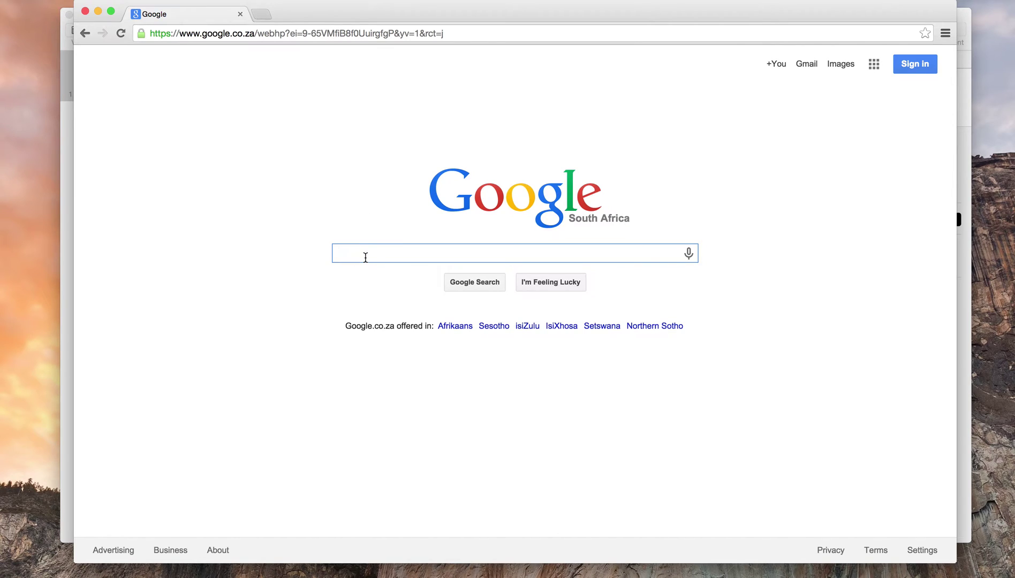
pyautogui.write('acturial')
pyautogui.press('Down')
pyautogui.press('Down')
pyautogui.press('Return')
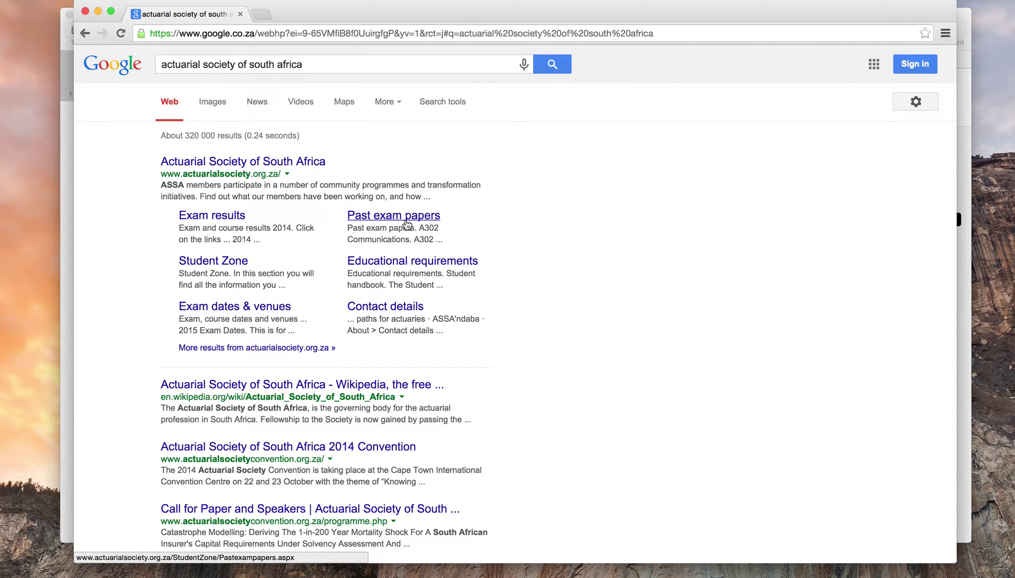
pyautogui.click(238, 310)
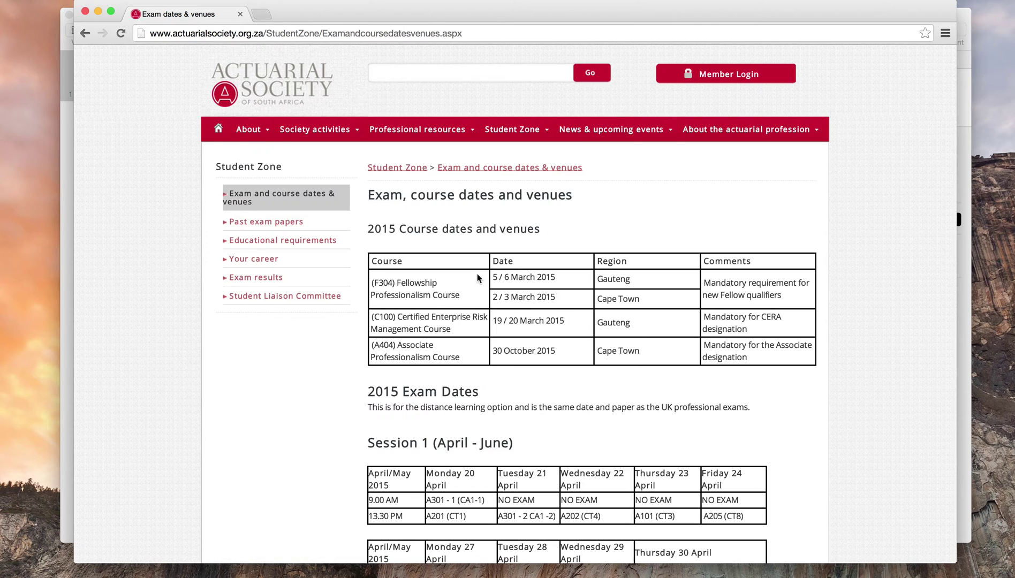
# - Scroll the exam page, highlighting the A203 (CT5) exam, the Monday 27 April date and the Cape Town venue
pyautogui.scroll(-5, 584, 308)
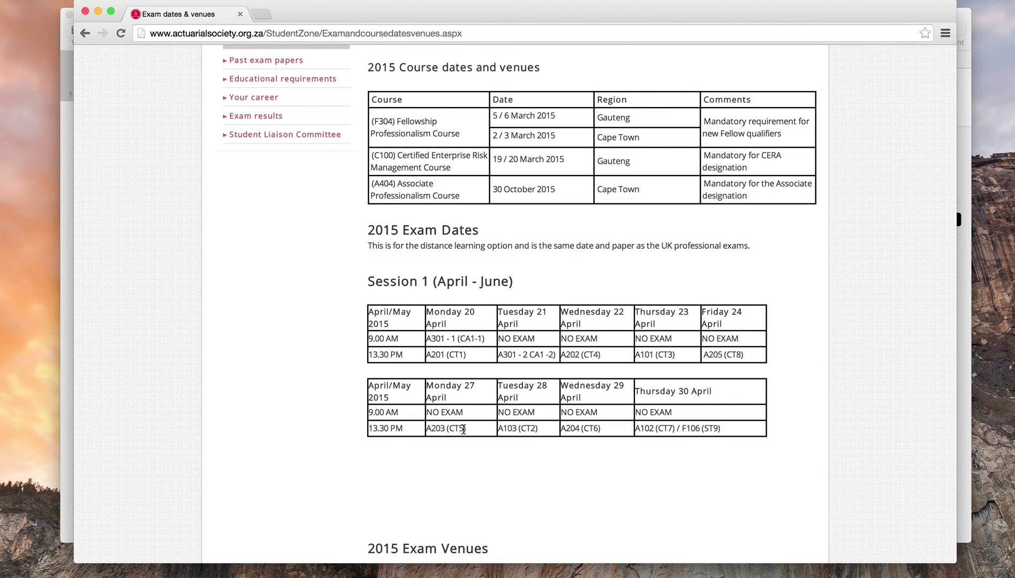
pyautogui.moveTo(464, 429); pyautogui.dragTo(428, 429)
pyautogui.moveTo(463, 397); pyautogui.dragTo(427, 385)
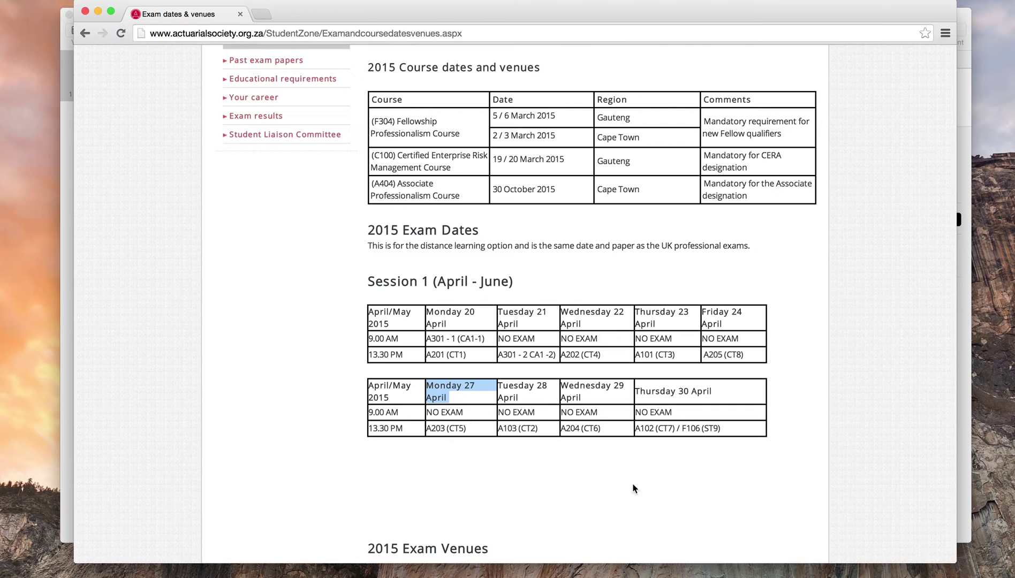
pyautogui.scroll(-1, 633, 489)
pyautogui.scroll(-10, 633, 489)
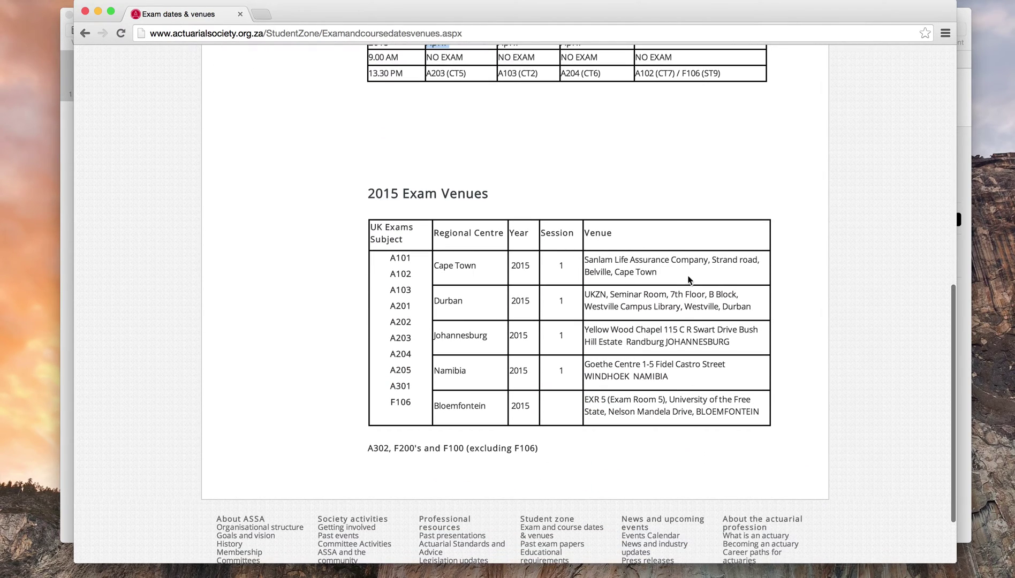
pyautogui.moveTo(662, 269); pyautogui.dragTo(586, 258)
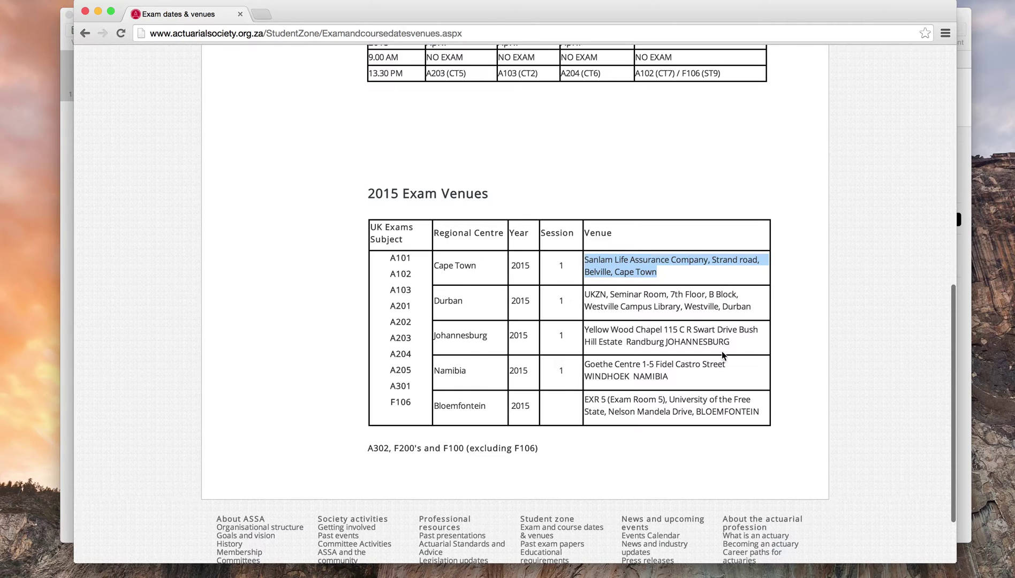
# - Reload the exam dates page and scroll through it again
pyautogui.press('super+r')
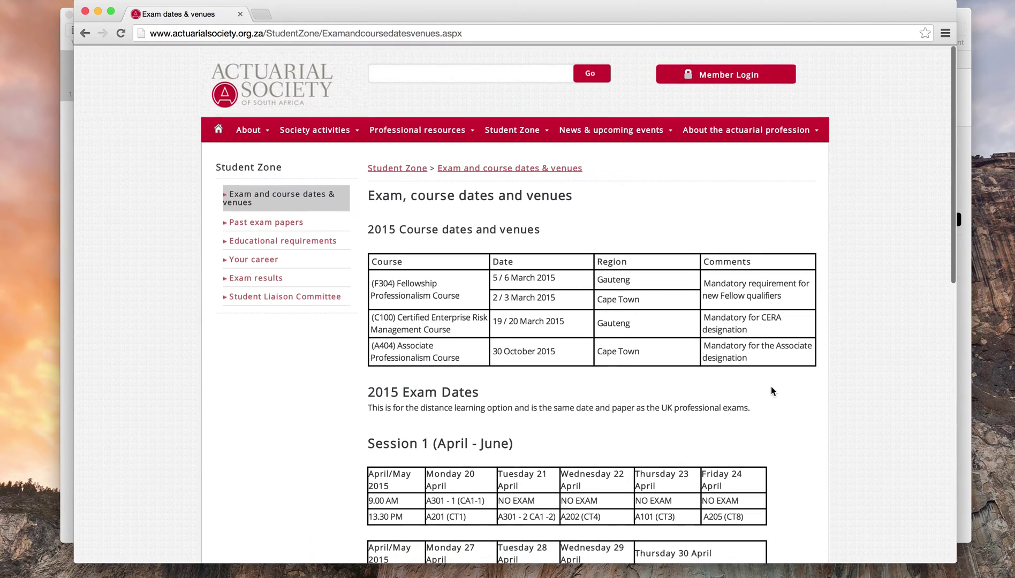
pyautogui.scroll(-3, 292, 163)
pyautogui.scroll(3, 546, 432)
# - Load the acted.co.uk website from the address bar
pyautogui.click(264, 35)
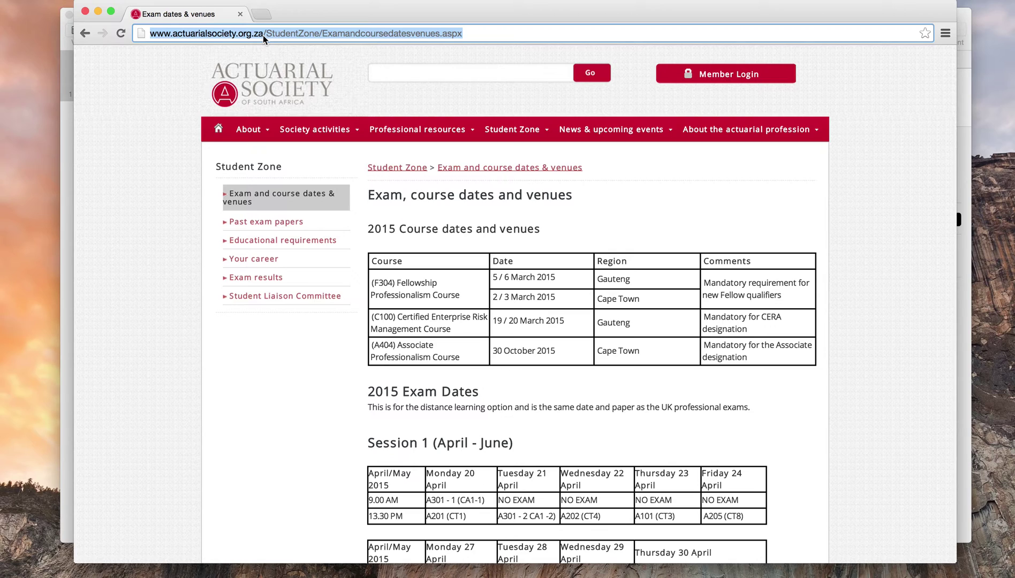
pyautogui.write('acted')
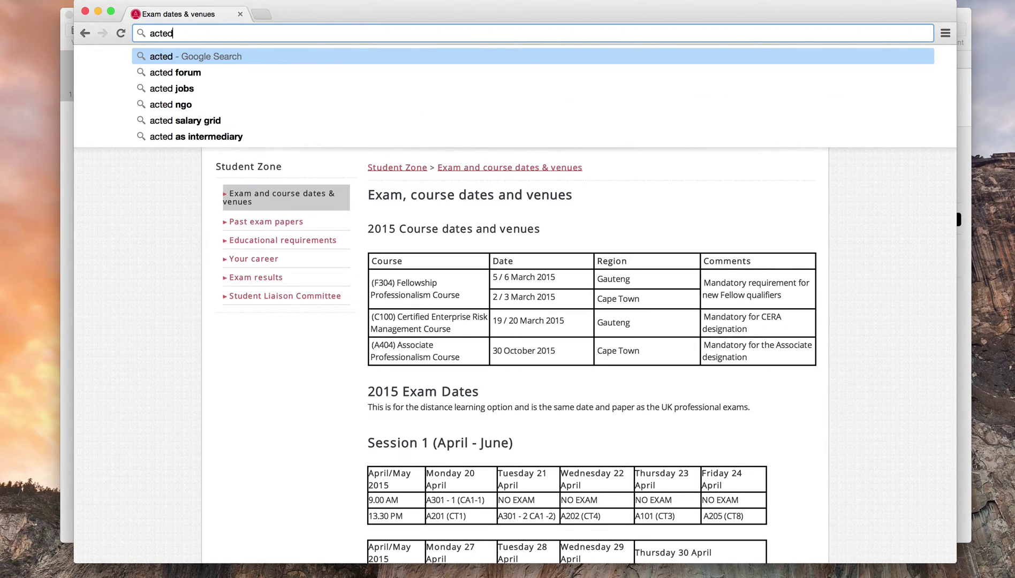
pyautogui.write('.co')
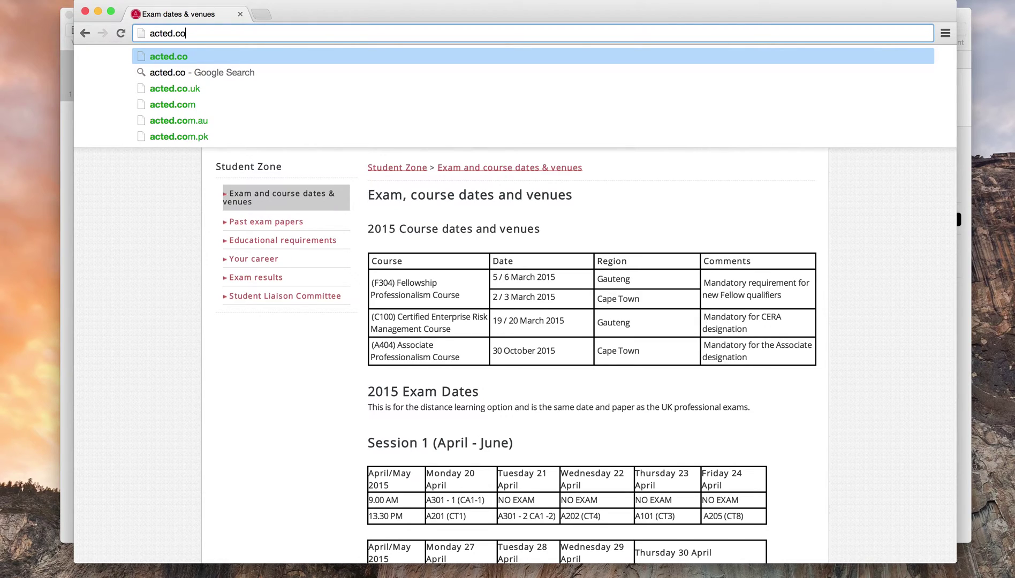
pyautogui.press('Down')
pyautogui.press('Down')
pyautogui.press('Return')
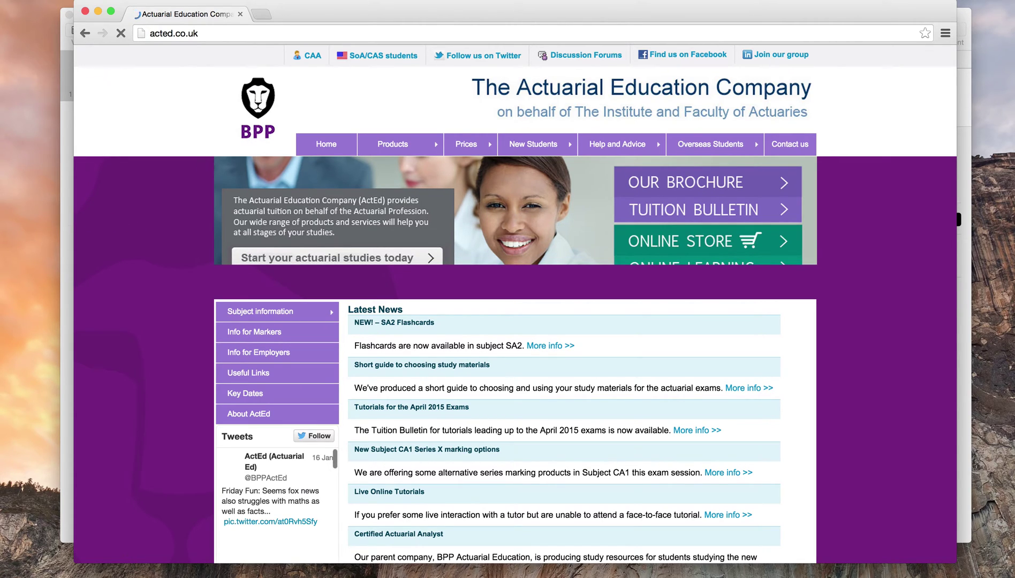
# - Browse the Products > Core Study Materials menu on the ActEd home page
pyautogui.moveTo(440, 148)
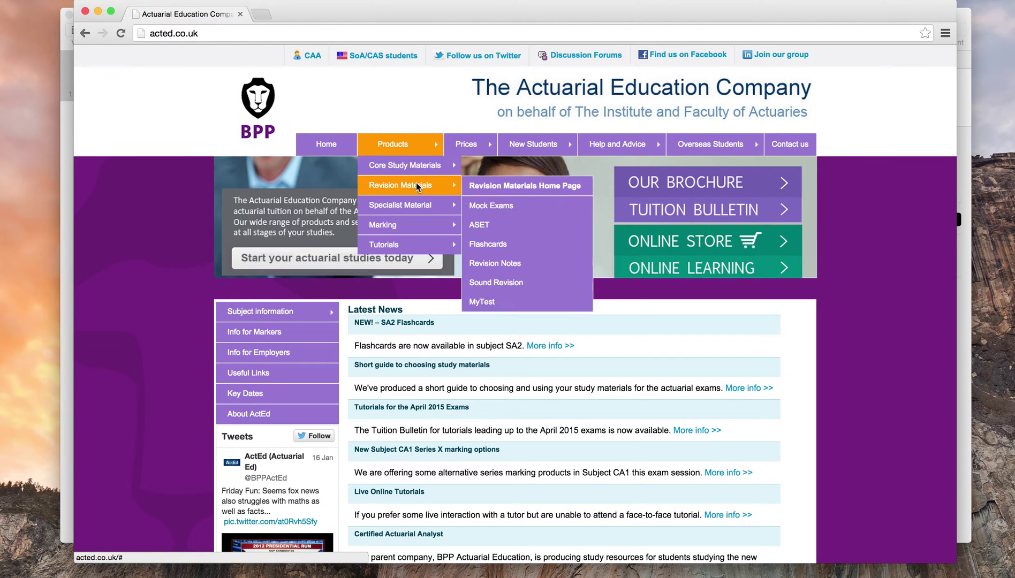
pyautogui.moveTo(423, 205)
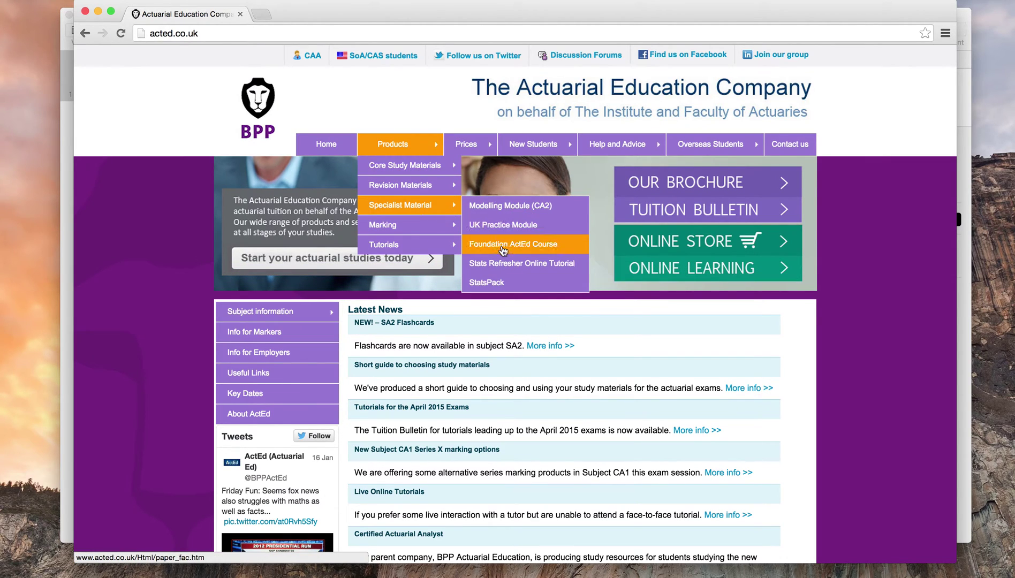
pyautogui.moveTo(407, 245)
pyautogui.scroll(-2, 270, 348)
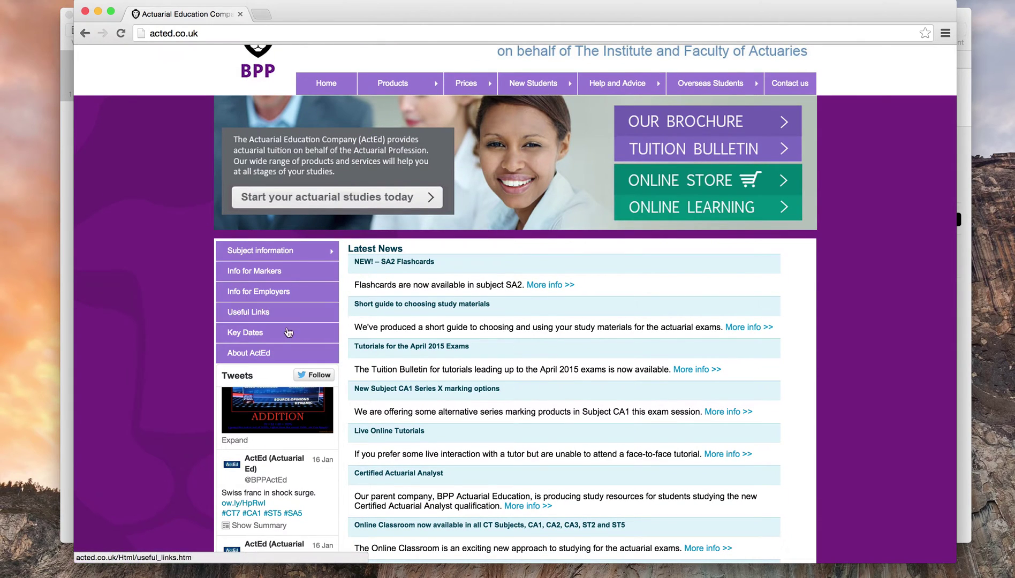
pyautogui.scroll(2, 304, 315)
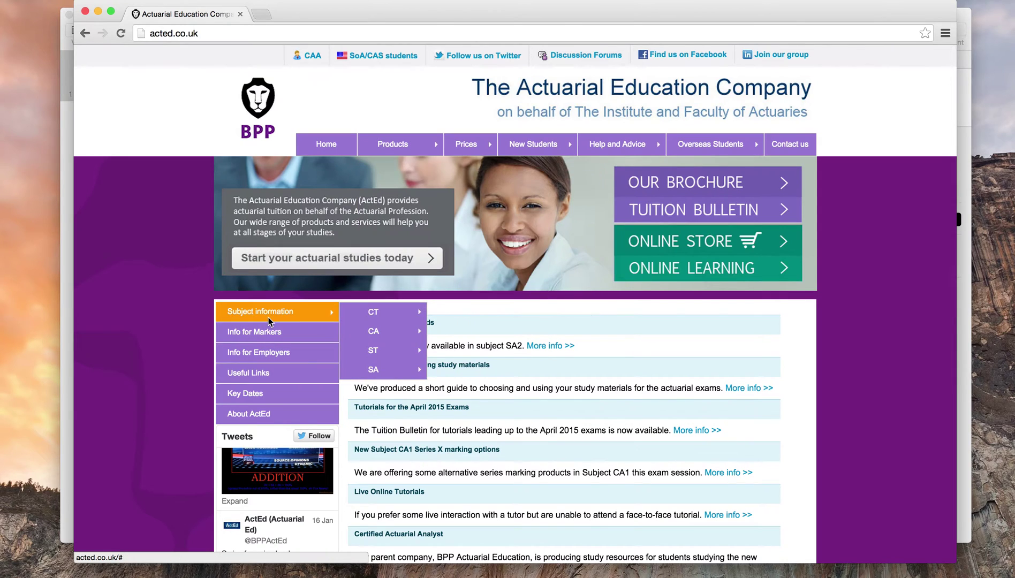
pyautogui.moveTo(361, 347)
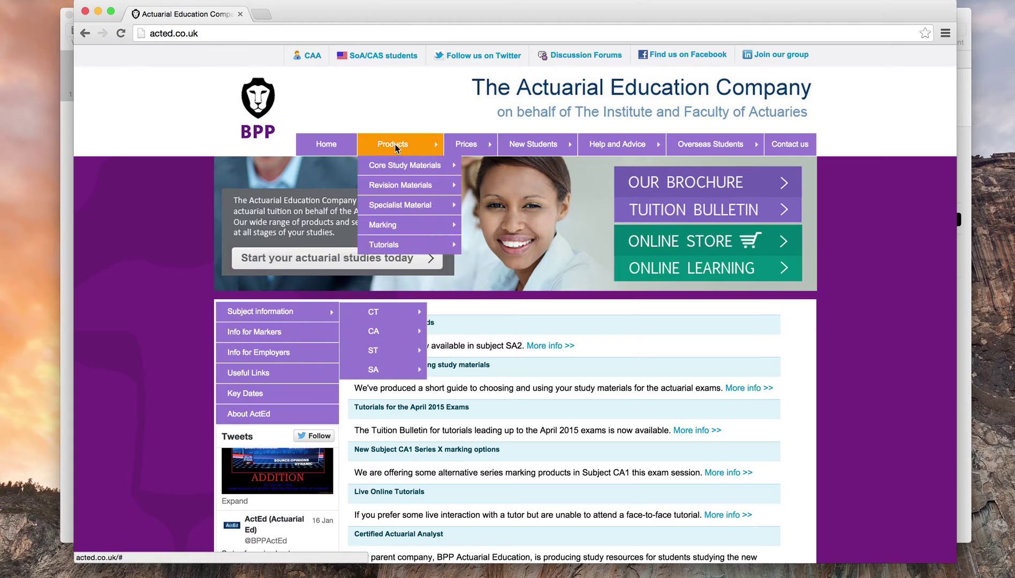
pyautogui.moveTo(397, 169)
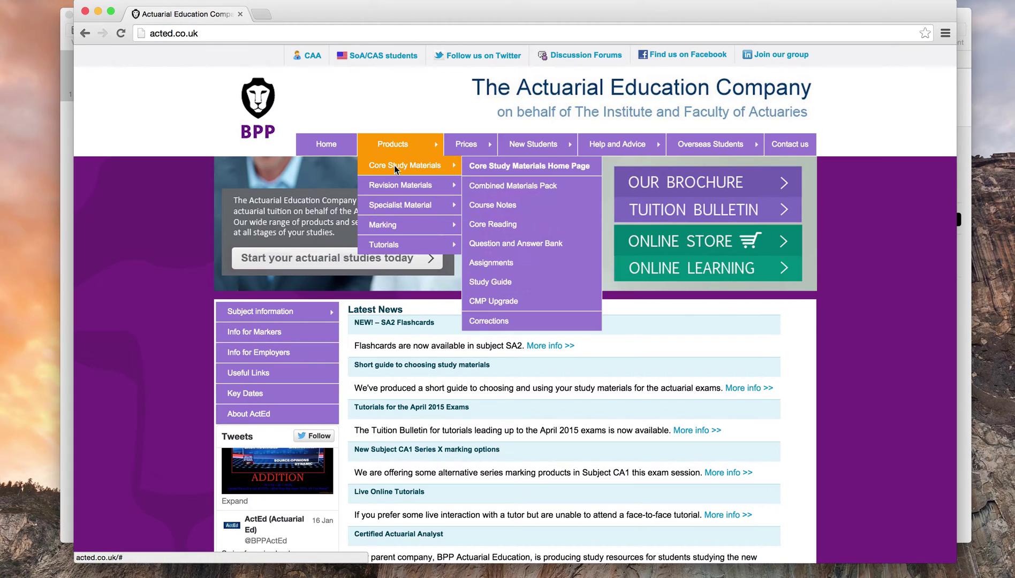
# - Open the Combined Materials Pack page and read its Study Guide, Course Notes, Q&A Bank and Series X Assignments sections
pyautogui.click(488, 192)
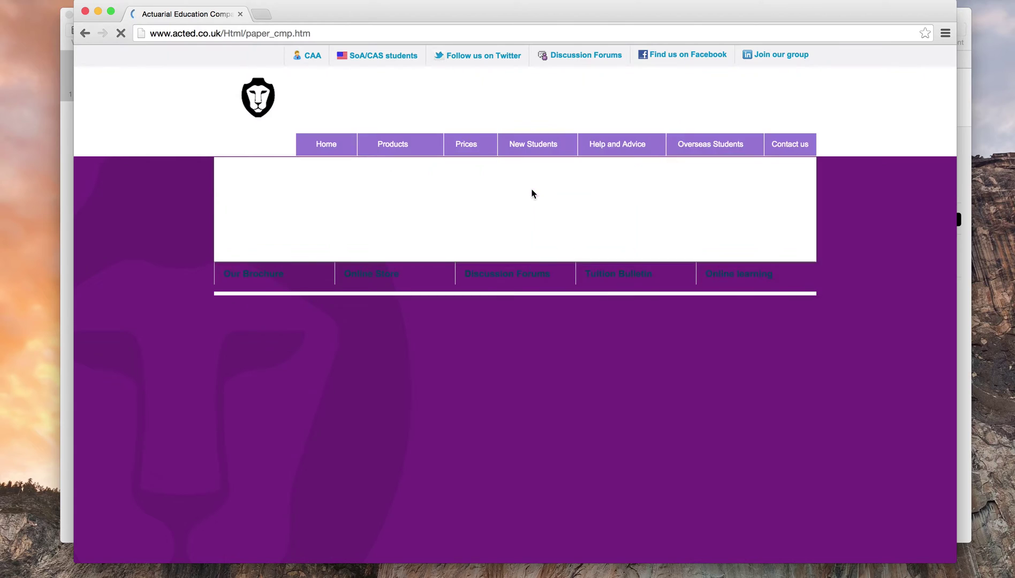
pyautogui.scroll(-5, 524, 351)
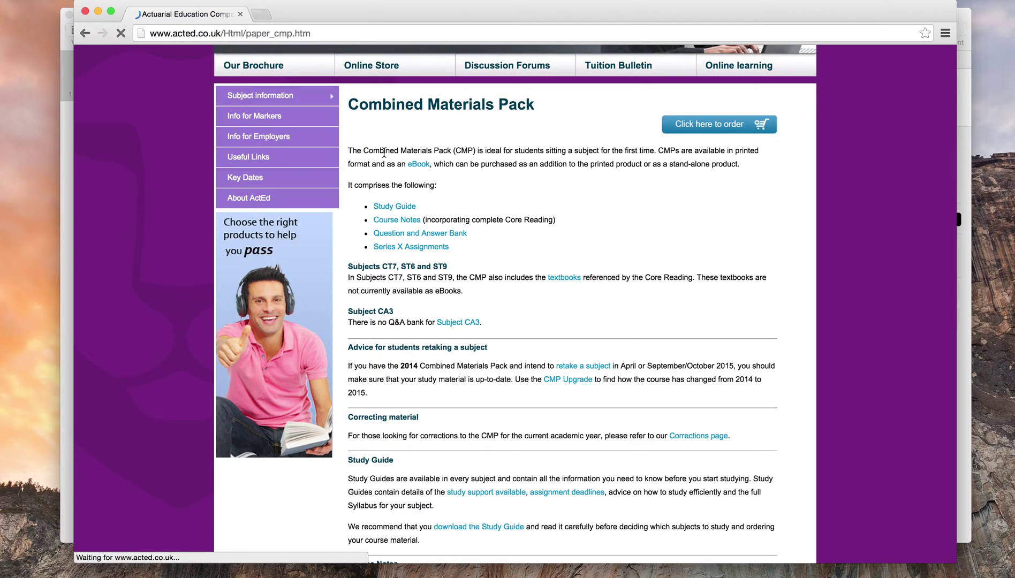
pyautogui.scroll(-3, 465, 205)
pyautogui.scroll(-10, 465, 201)
pyautogui.scroll(-7, 465, 203)
pyautogui.scroll(-4, 465, 205)
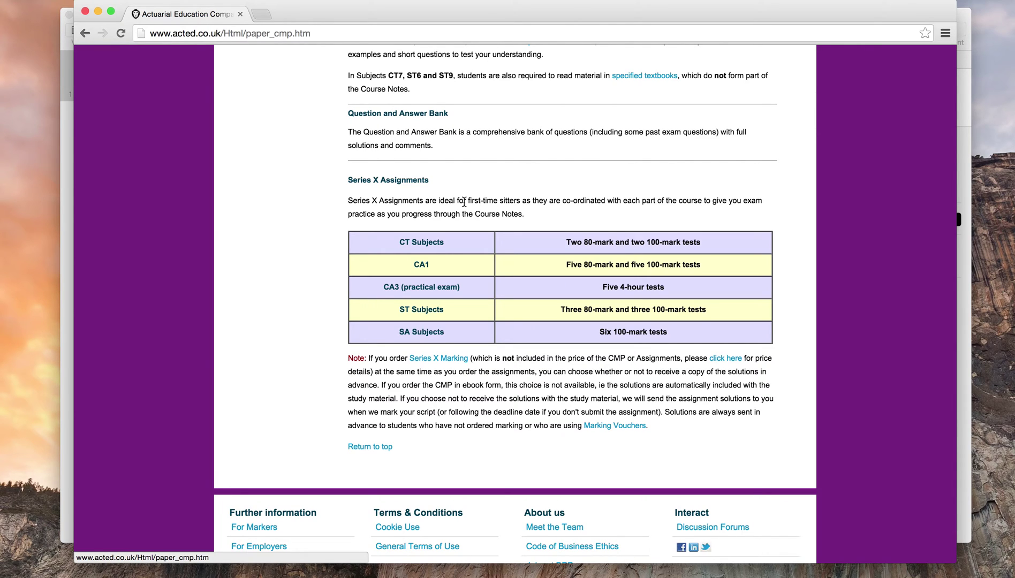
pyautogui.scroll(20, 464, 202)
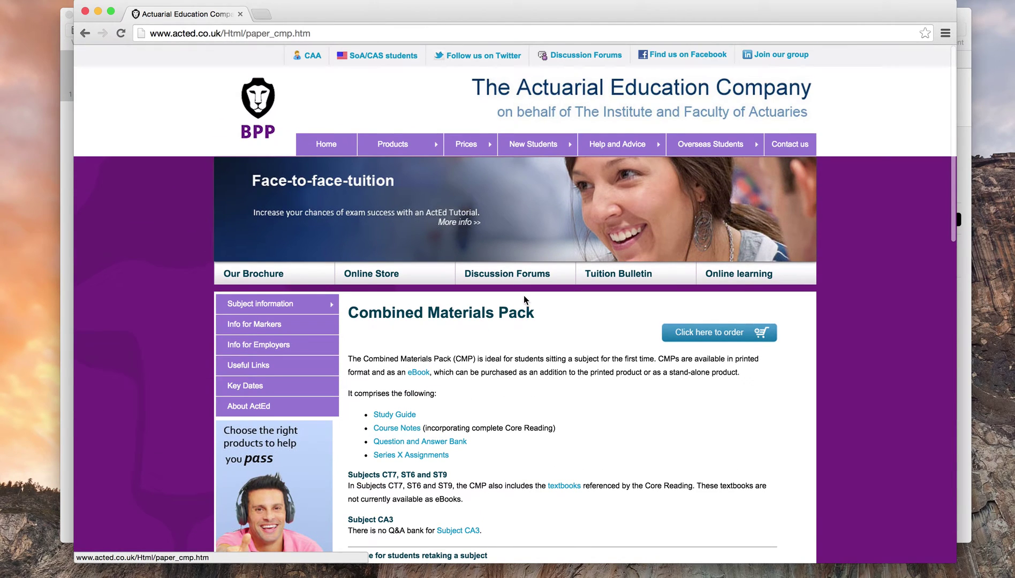
# - Go to the ActEd Online Store and open Distance Learning Products > CT > CT5
pyautogui.click(390, 278)
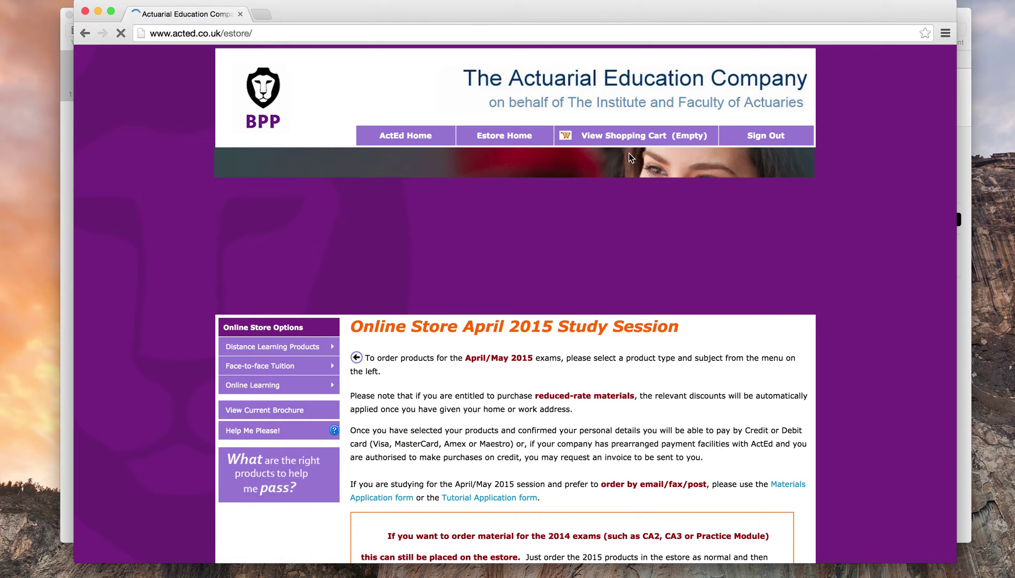
pyautogui.moveTo(290, 346)
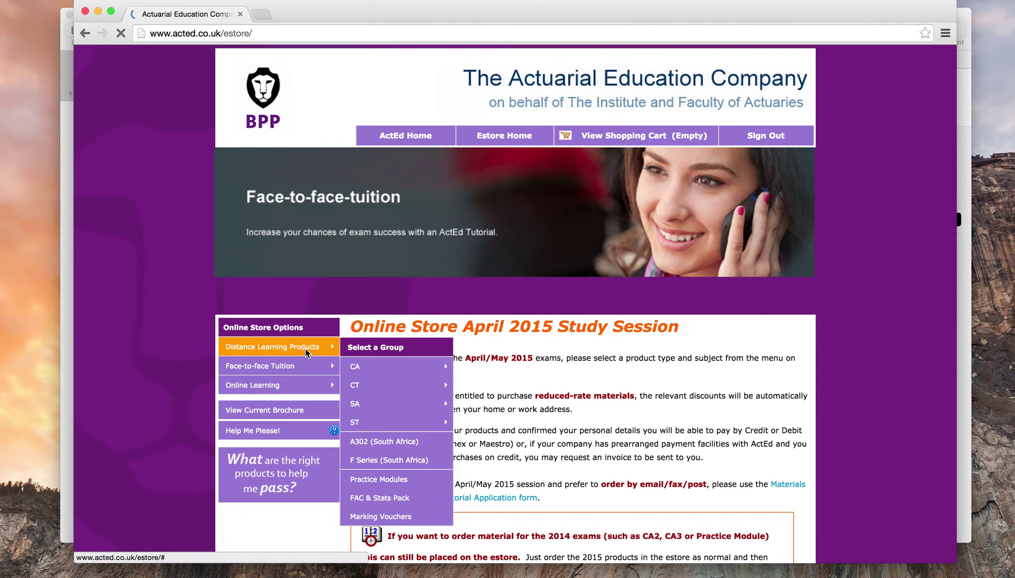
pyautogui.moveTo(378, 386)
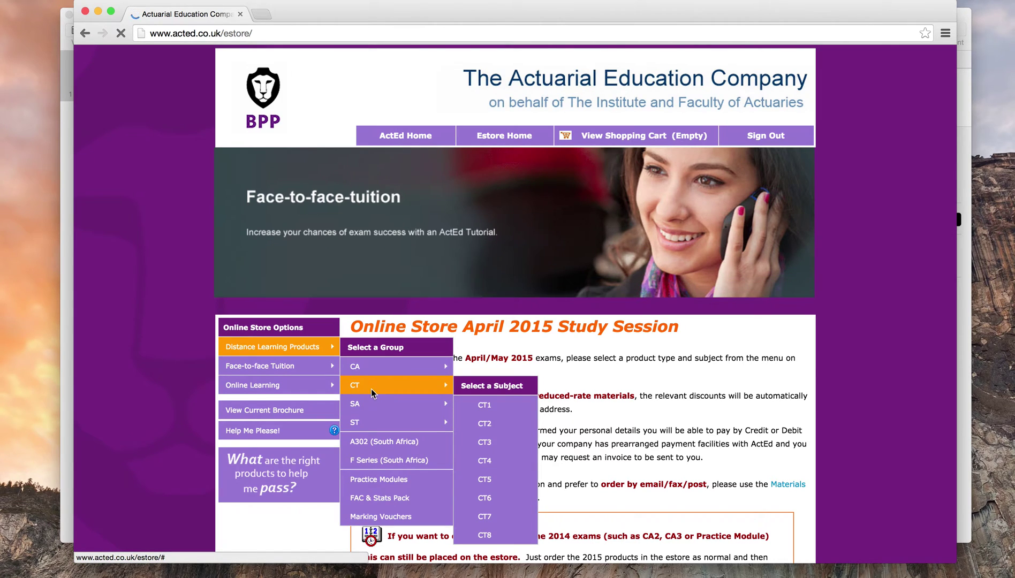
pyautogui.click(485, 479)
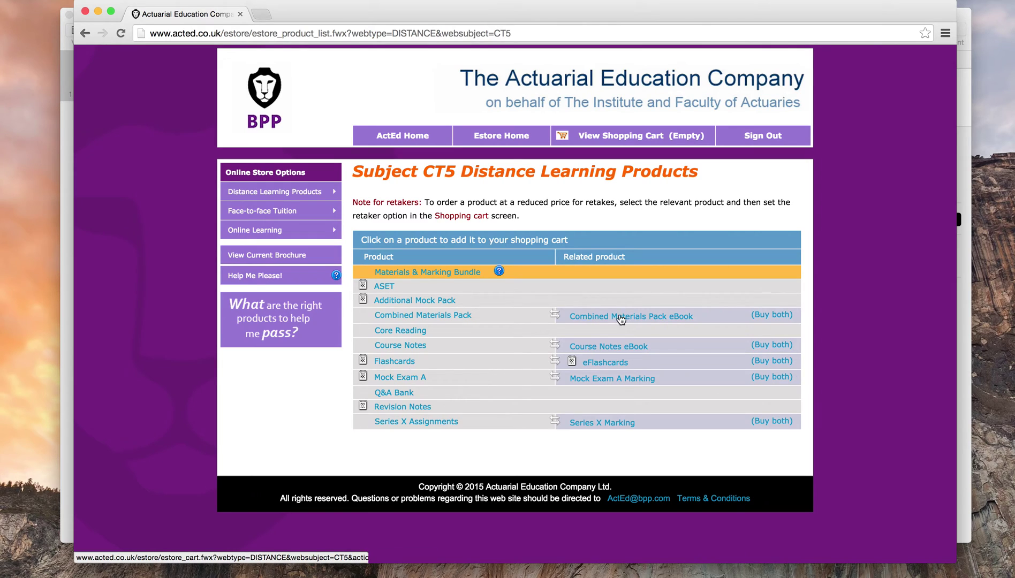
# - Search Google for 'samsung note 12.2' and switch to the image results
pyautogui.click(540, 32)
pyautogui.write('samsung ')
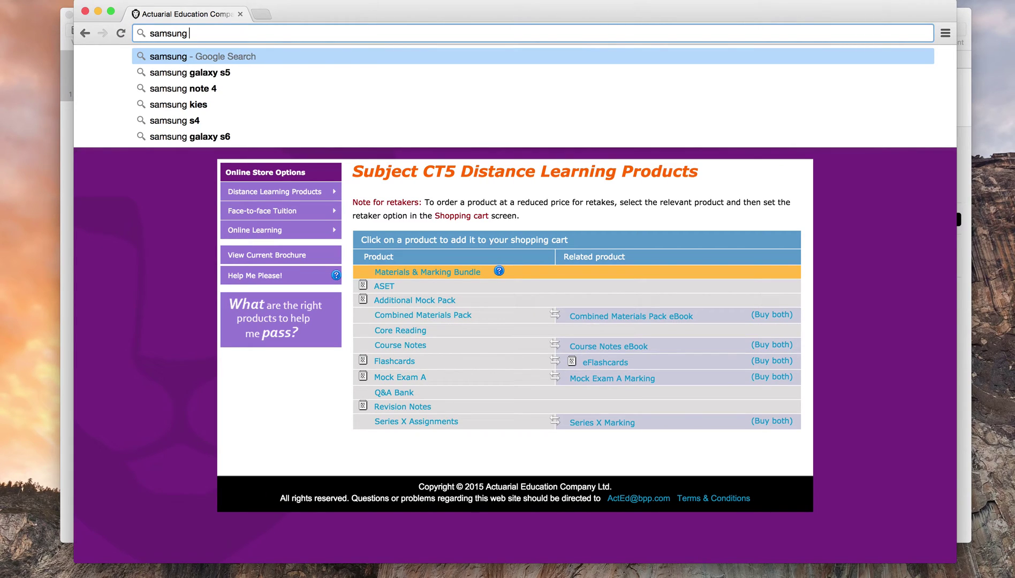
pyautogui.write('note 12')
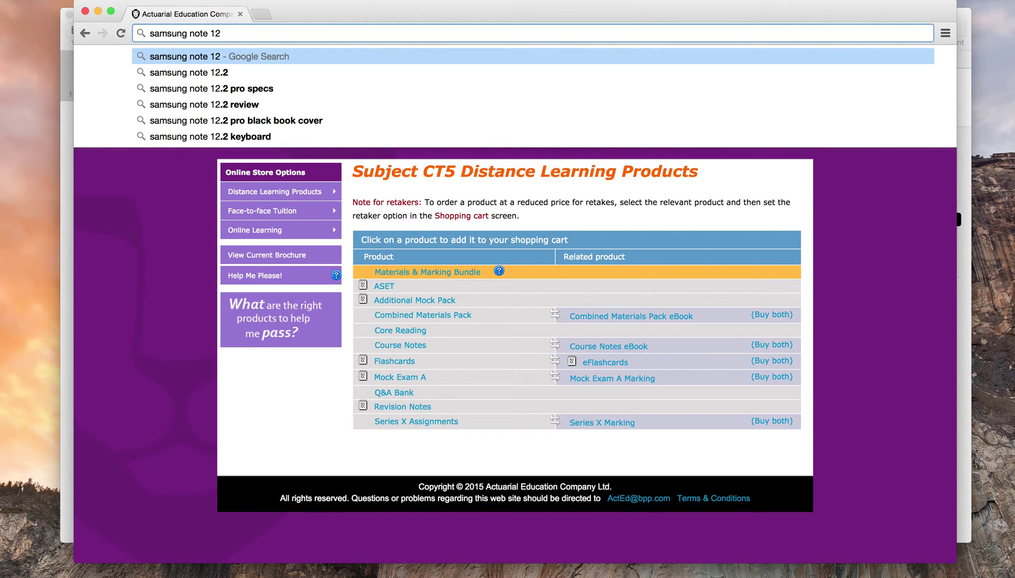
pyautogui.press('Down')
pyautogui.press('Return')
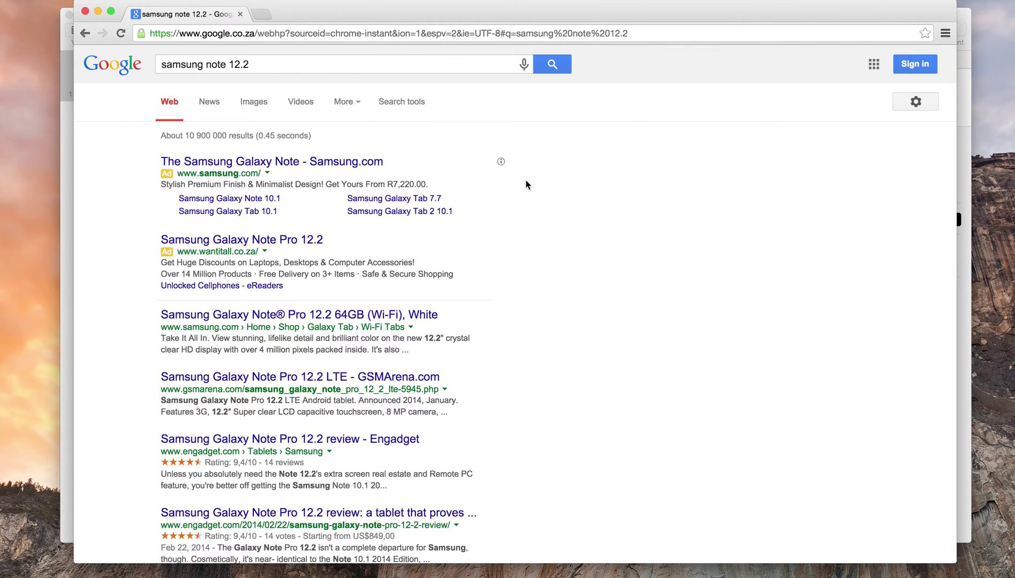
pyautogui.click(247, 103)
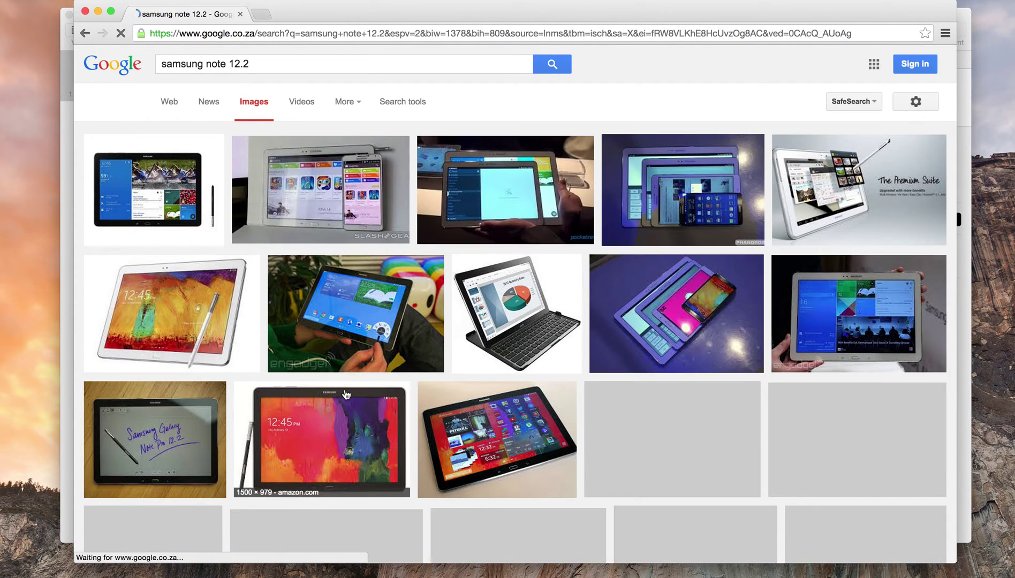
# - Scroll down through the samsung note 12.2 image results, then back up
pyautogui.scroll(-5, 612, 375)
pyautogui.scroll(-4, 611, 377)
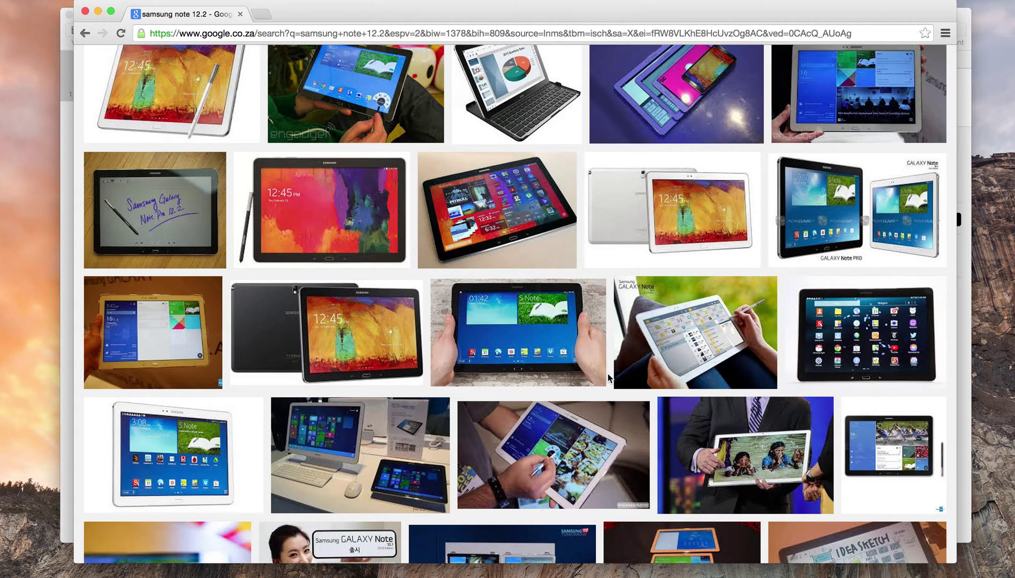
pyautogui.scroll(-10, 609, 378)
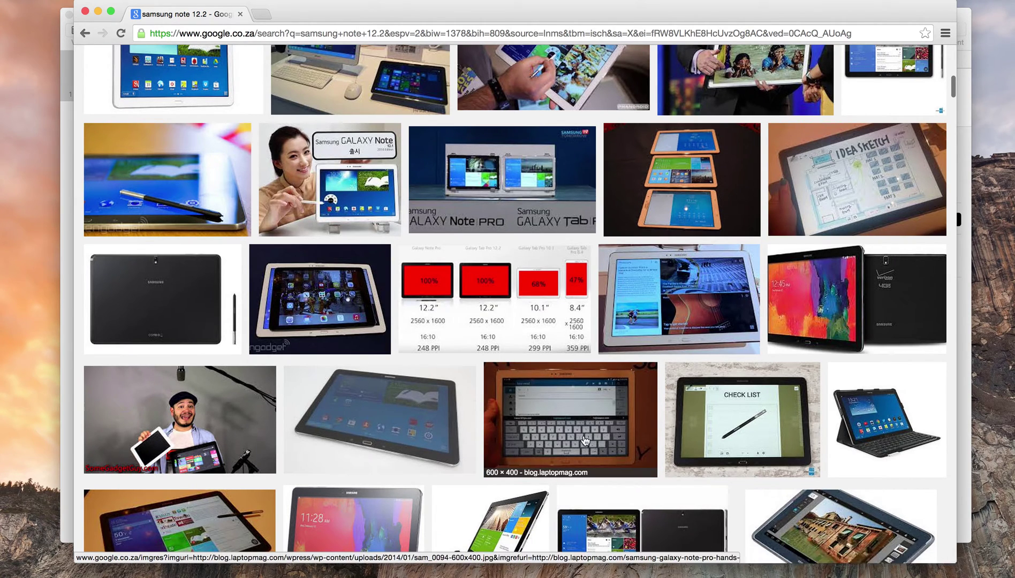
pyautogui.scroll(-5, 706, 435)
pyautogui.scroll(-3, 708, 440)
pyautogui.scroll(-4, 636, 448)
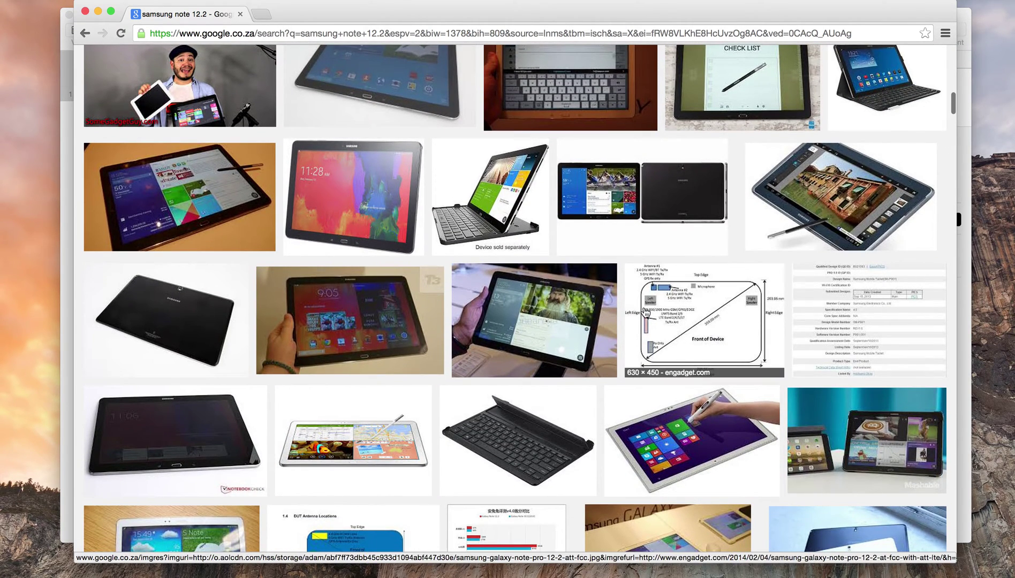
pyautogui.scroll(15, 630, 316)
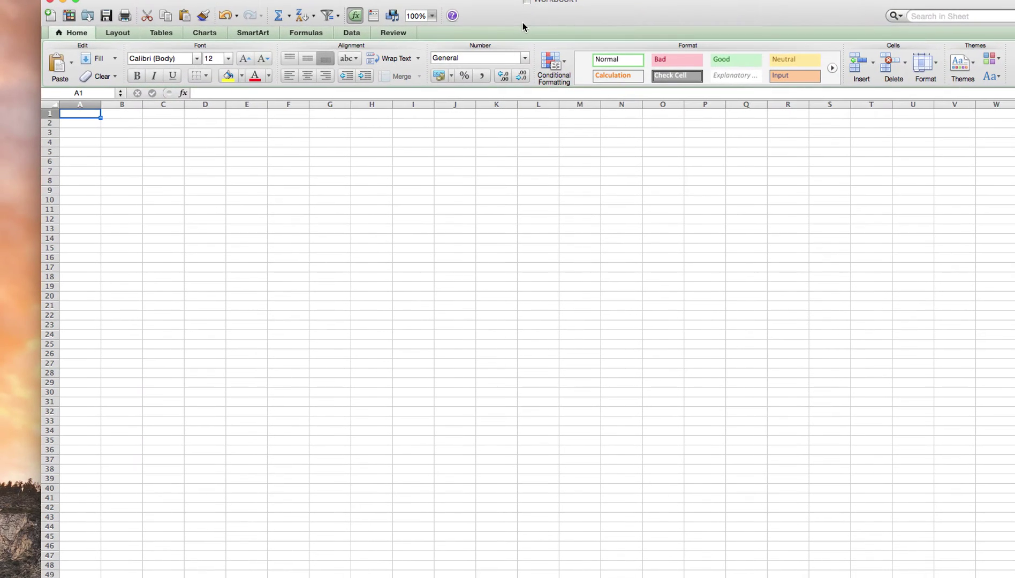
# - Enter 'Chapter 1' in C5 and fill the series down to Chapter 12 in C16
pyautogui.click(176, 152)
pyautogui.write('Chapter 1')
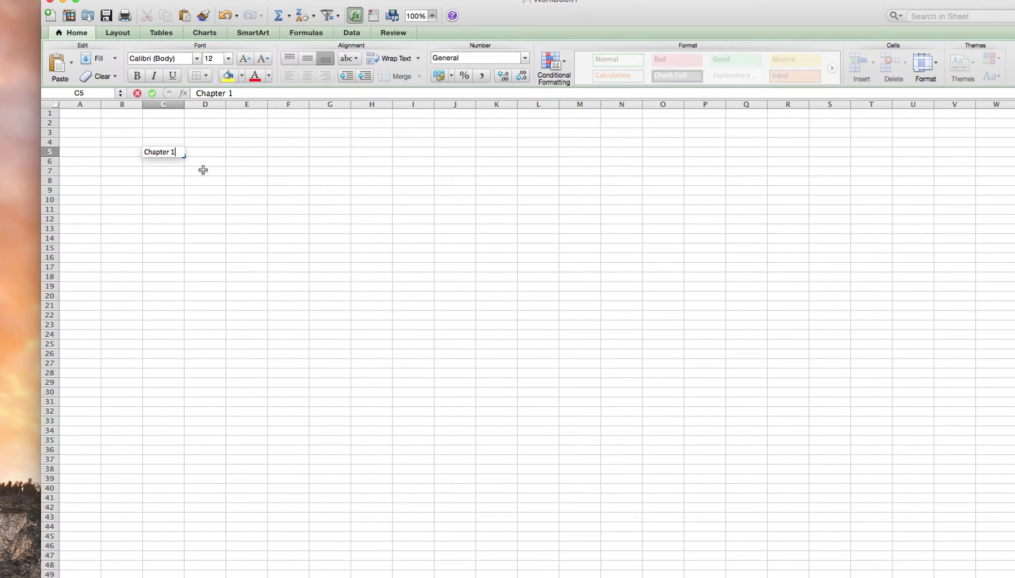
pyautogui.press('Return')
pyautogui.click(176, 153)
pyautogui.moveTo(185, 157); pyautogui.dragTo(181, 263)
pyautogui.click(353, 210)
pyautogui.click(204, 146)
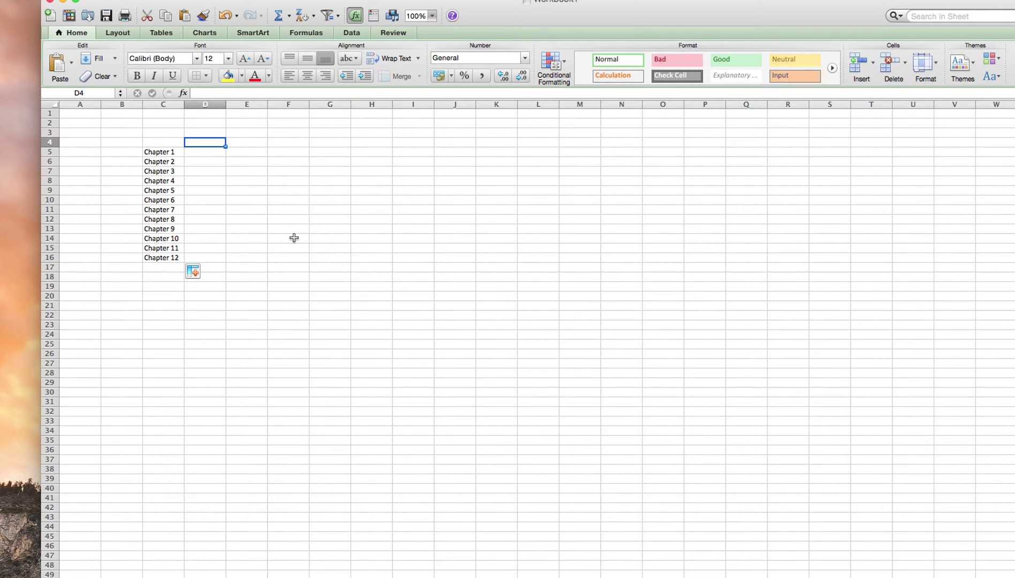
# - Enter 'Quick Read Of Summaries' in D4 and 'Read like Novel' in E4, widening columns D and E to fit
pyautogui.write('Quick Read')
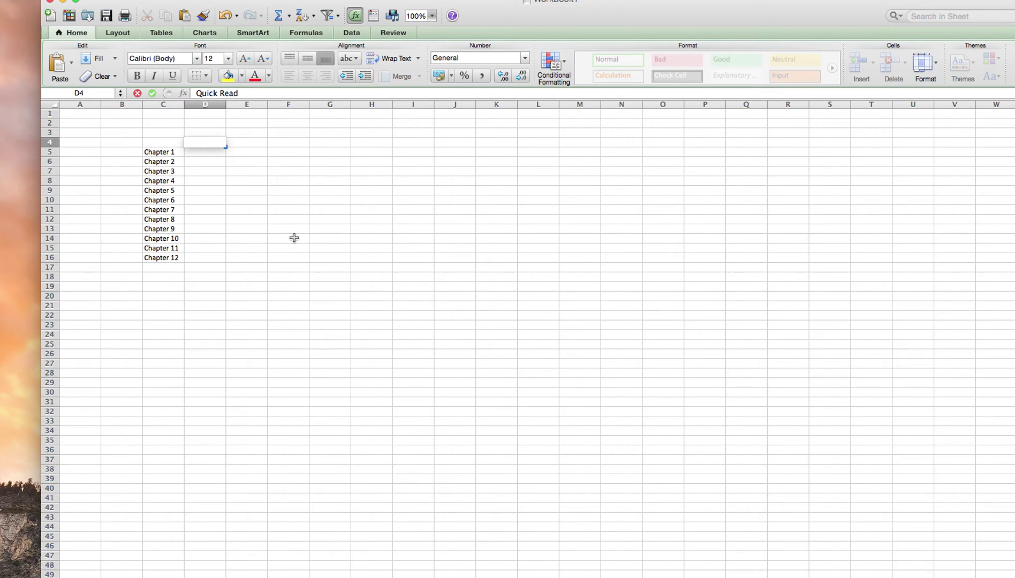
pyautogui.write(' Of Summaries')
pyautogui.click(296, 228)
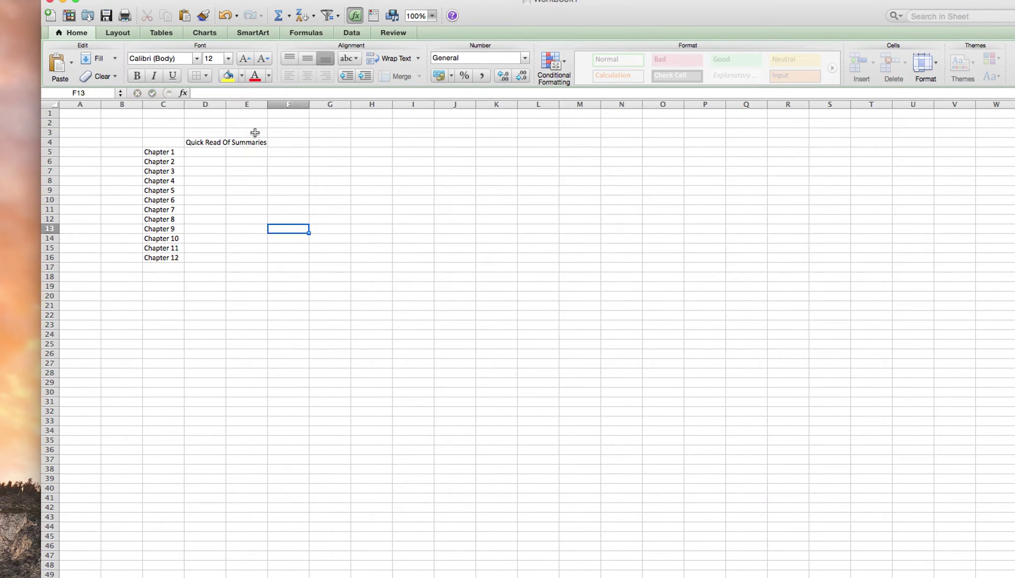
pyautogui.doubleClick(225, 104)
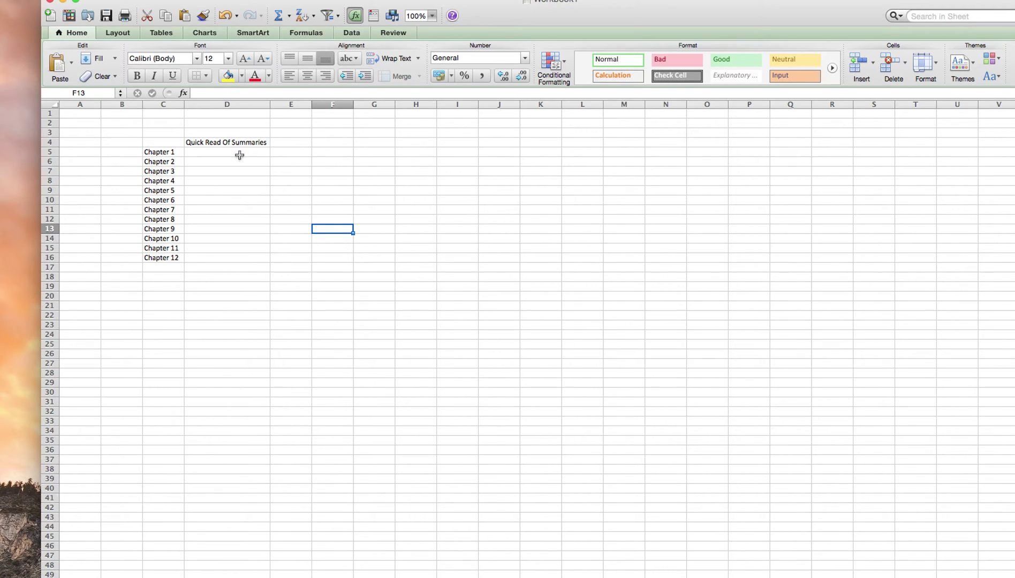
pyautogui.click(287, 142)
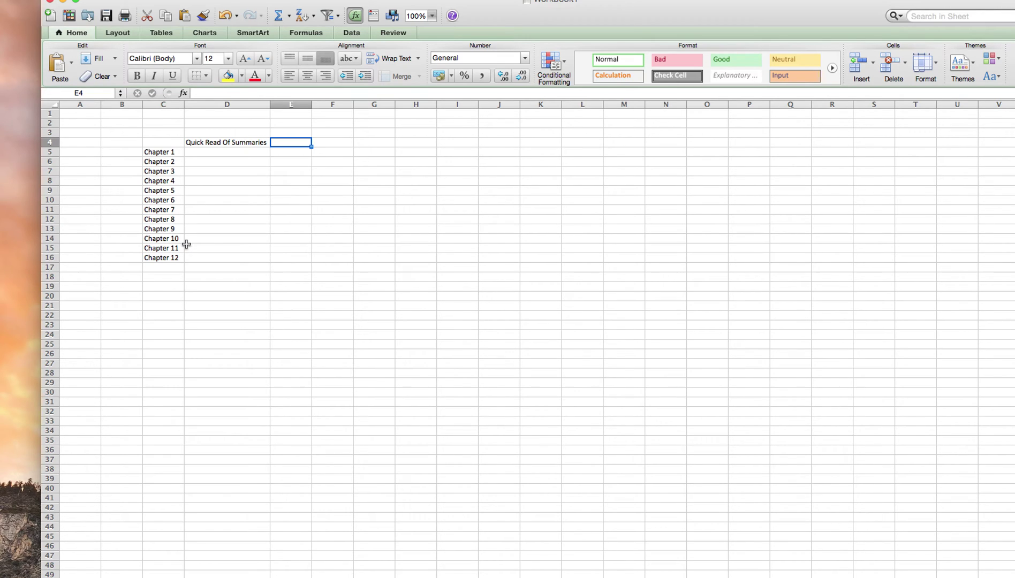
pyautogui.write('Read like Novel')
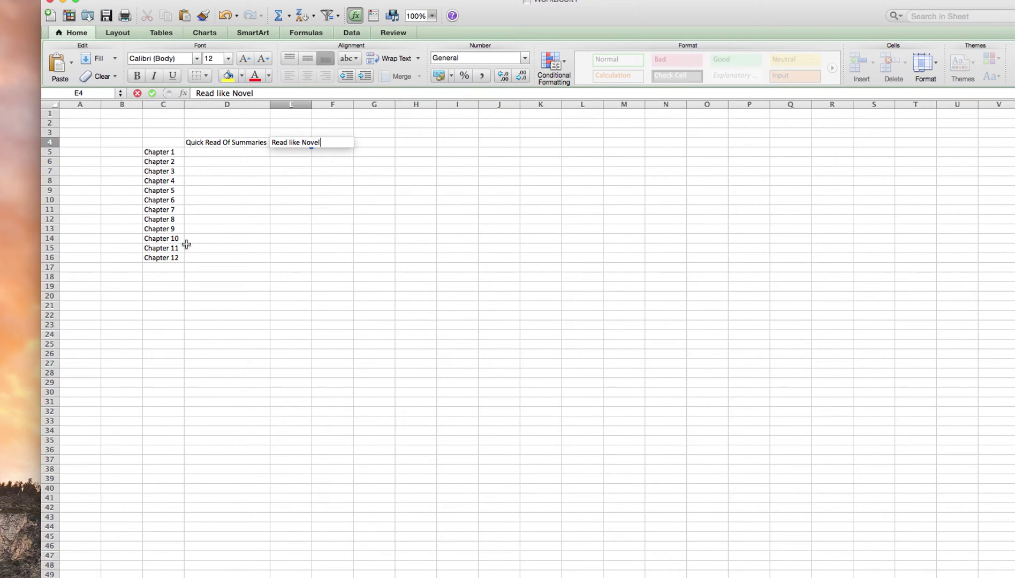
pyautogui.press('Return')
pyautogui.moveTo(316, 104); pyautogui.dragTo(344, 104)
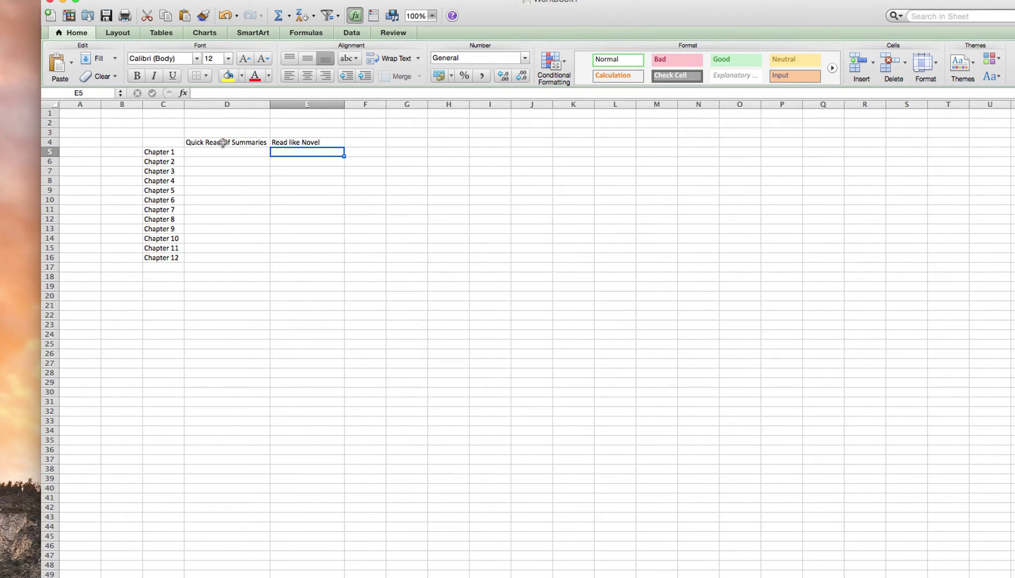
# - Enter 'Flash Cards Semantic Studying' in F4 and autofit column F to its width
pyautogui.click(301, 142)
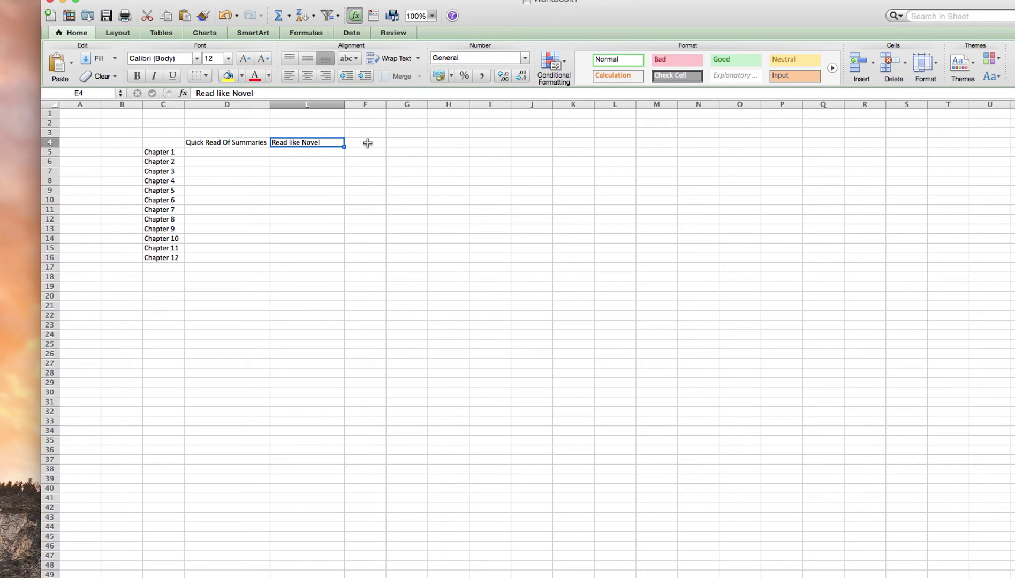
pyautogui.click(368, 143)
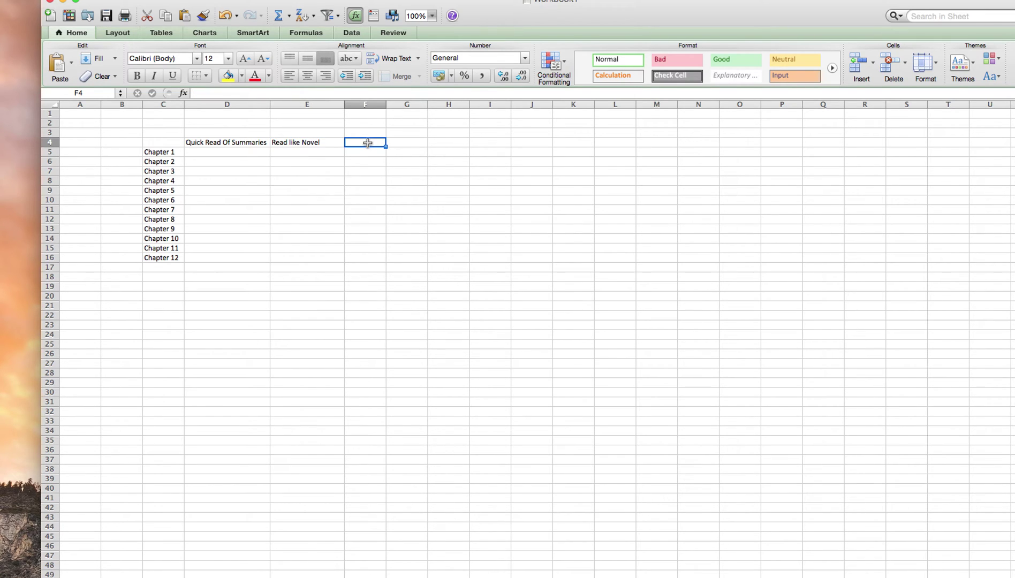
pyautogui.write('Flas')
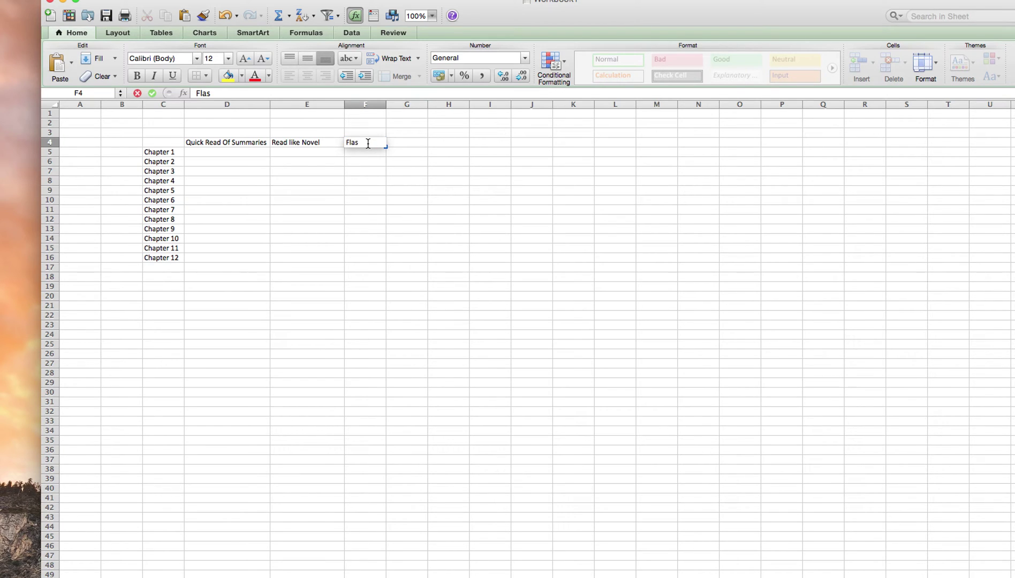
pyautogui.write('h Cards Seman')
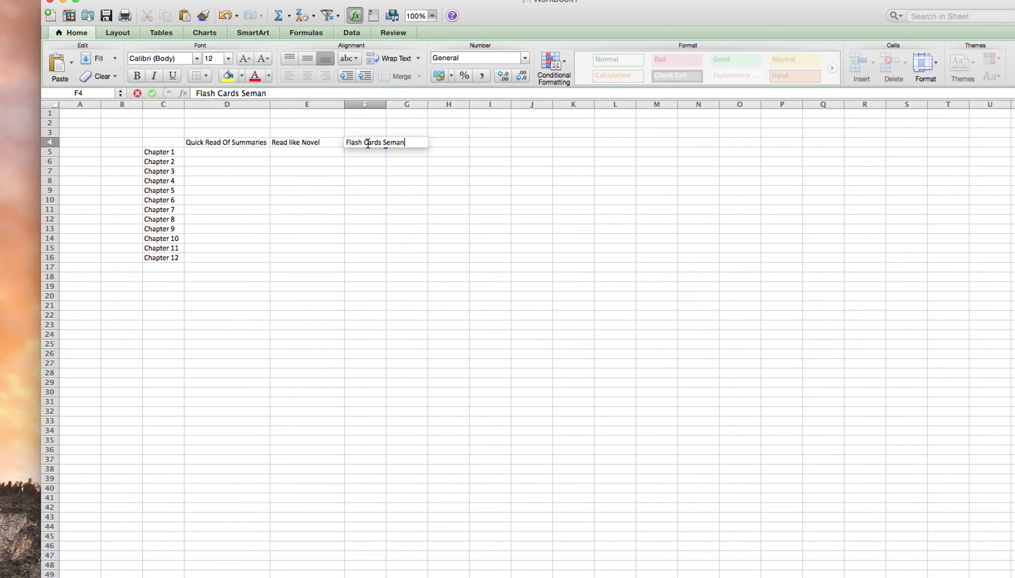
pyautogui.write('tic Studying')
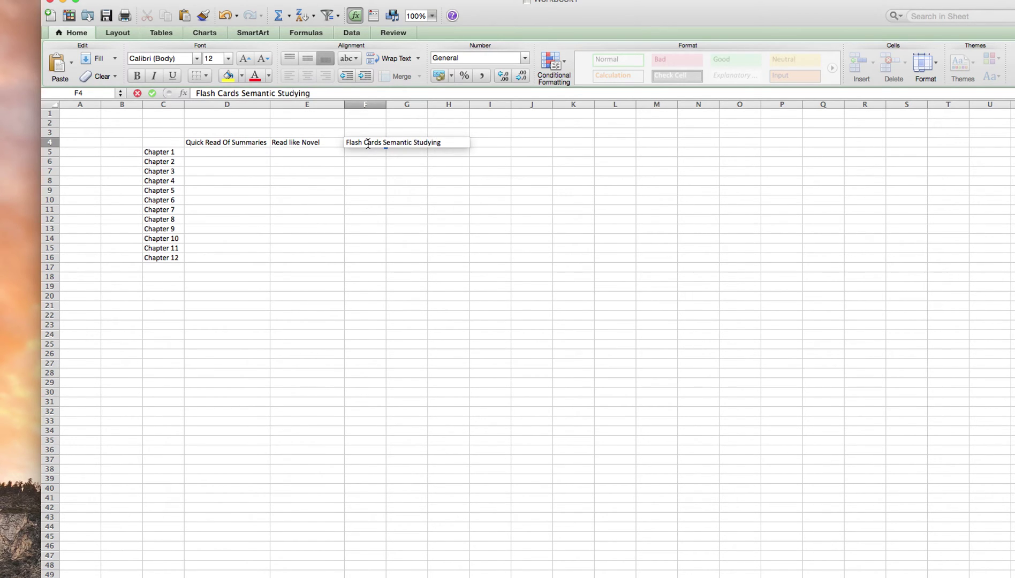
pyautogui.click(459, 174)
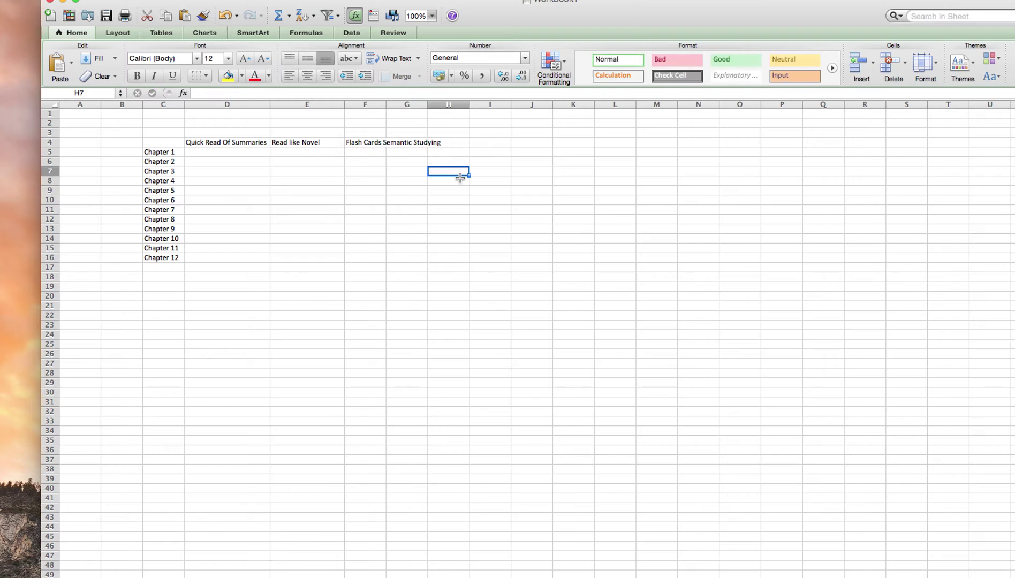
pyautogui.doubleClick(386, 104)
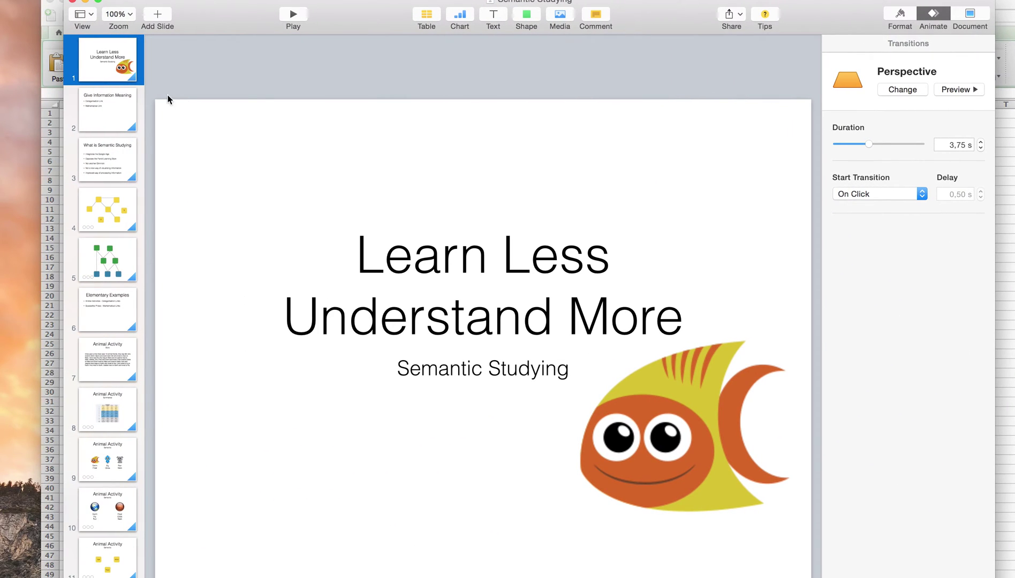
pyautogui.click(103, 105)
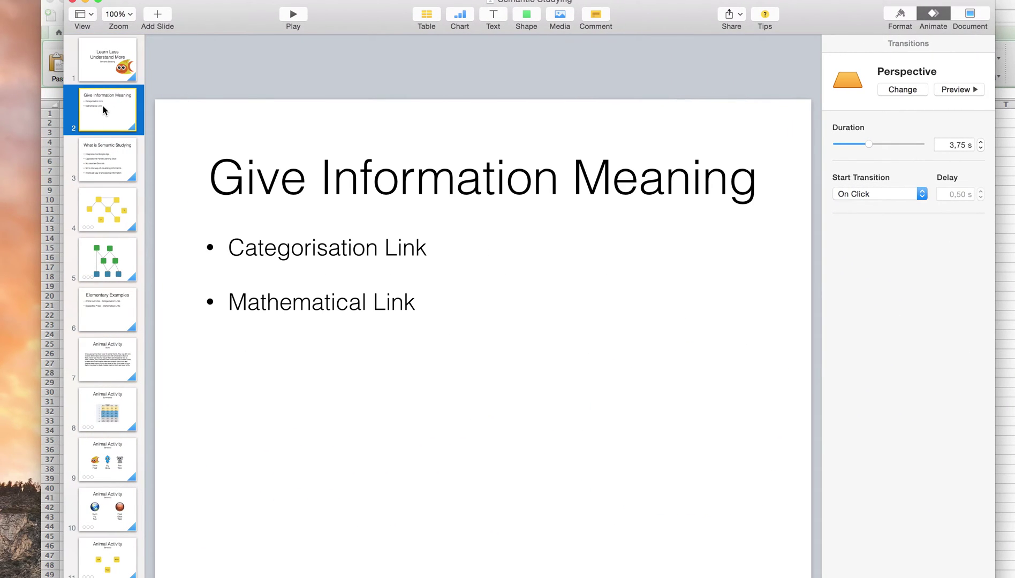
pyautogui.press('Down')
pyautogui.press('Down')
pyautogui.press('Down')
pyautogui.press('Down')
pyautogui.press('Down')
pyautogui.press('Down')
pyautogui.press('Down')
pyautogui.press('Down')
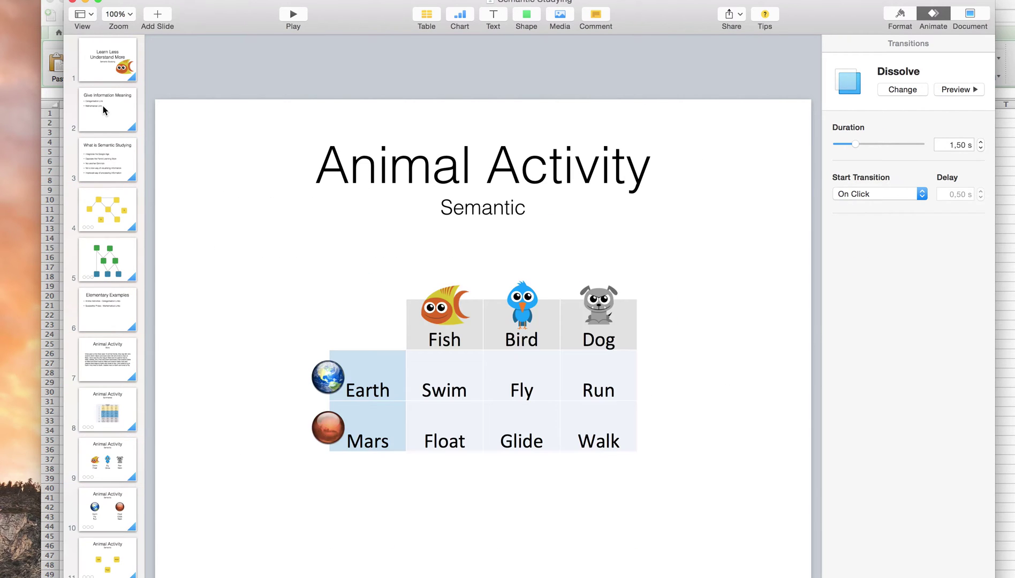
pyautogui.press('Down')
pyautogui.press('Down')
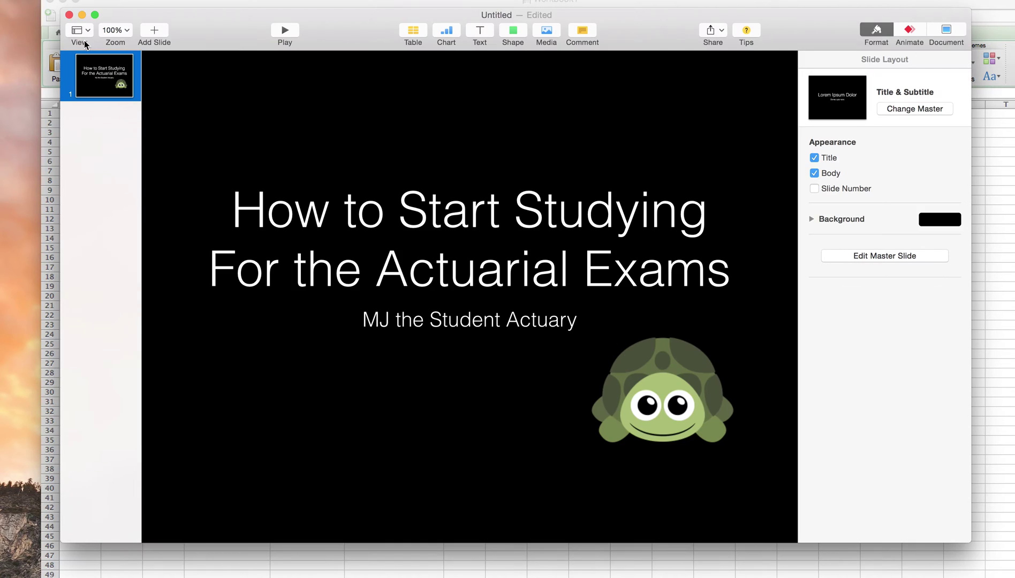
pyautogui.click(83, 15)
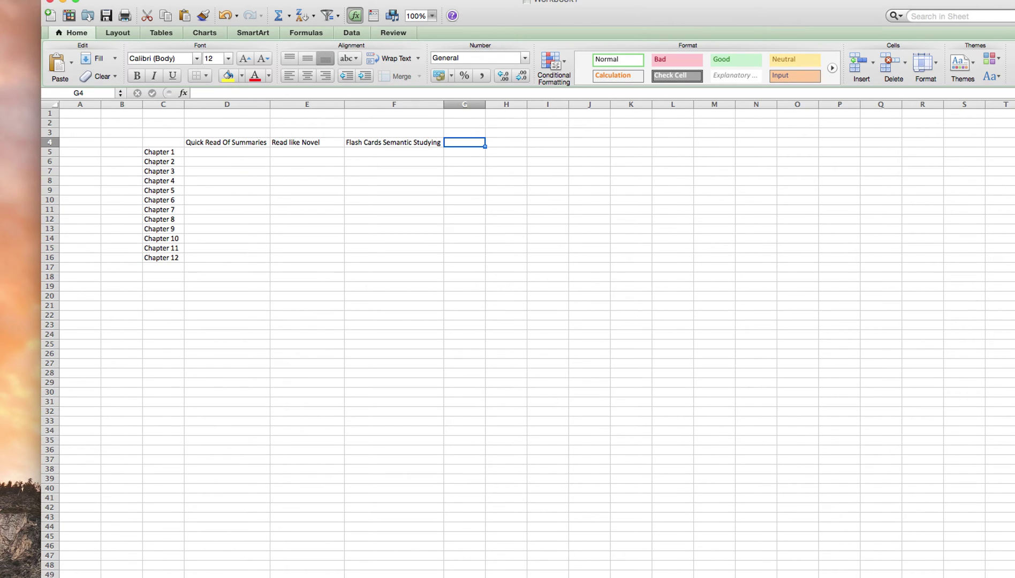
# - Enter 'Do questions' in G4 and 'Do question at end' in H4, then widen column G to fit
pyautogui.write('Do questions')
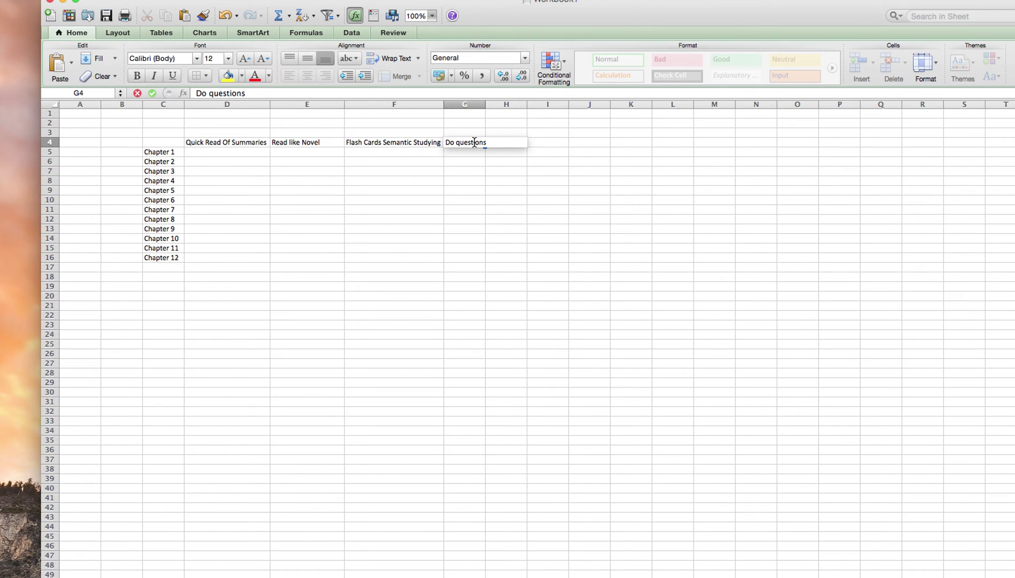
pyautogui.press('Tab')
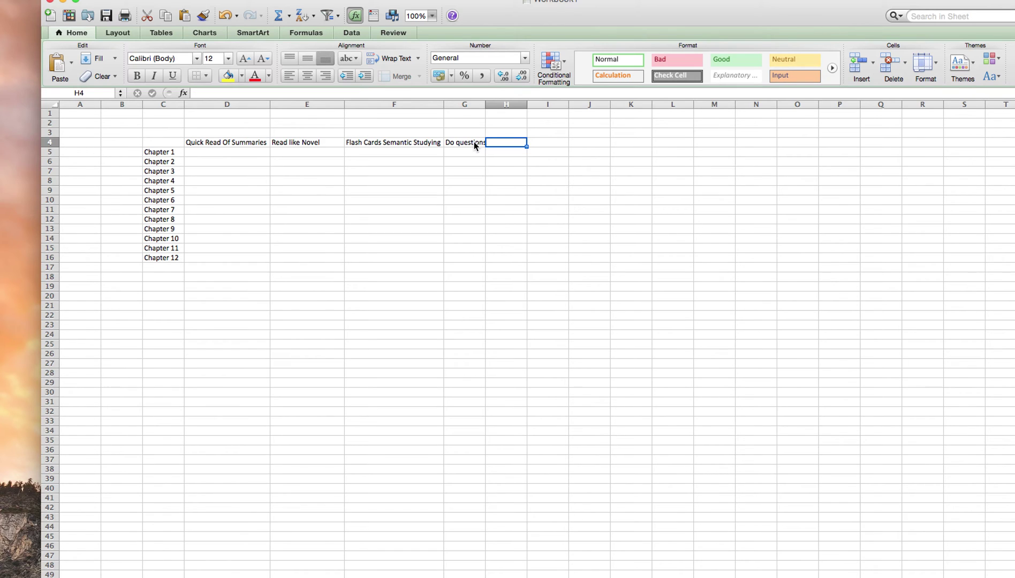
pyautogui.write('Do')
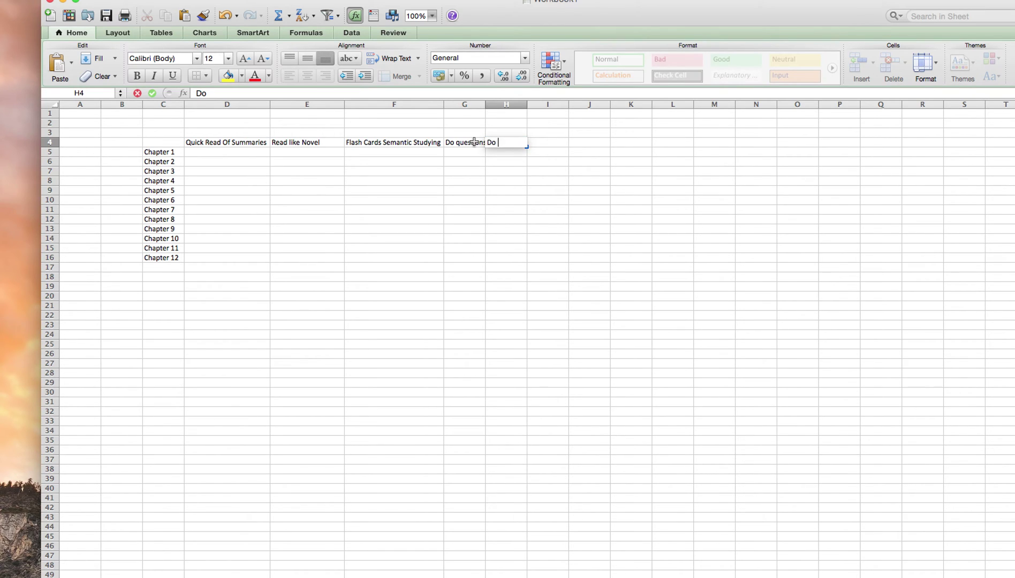
pyautogui.write(' question at end')
pyautogui.press('Return')
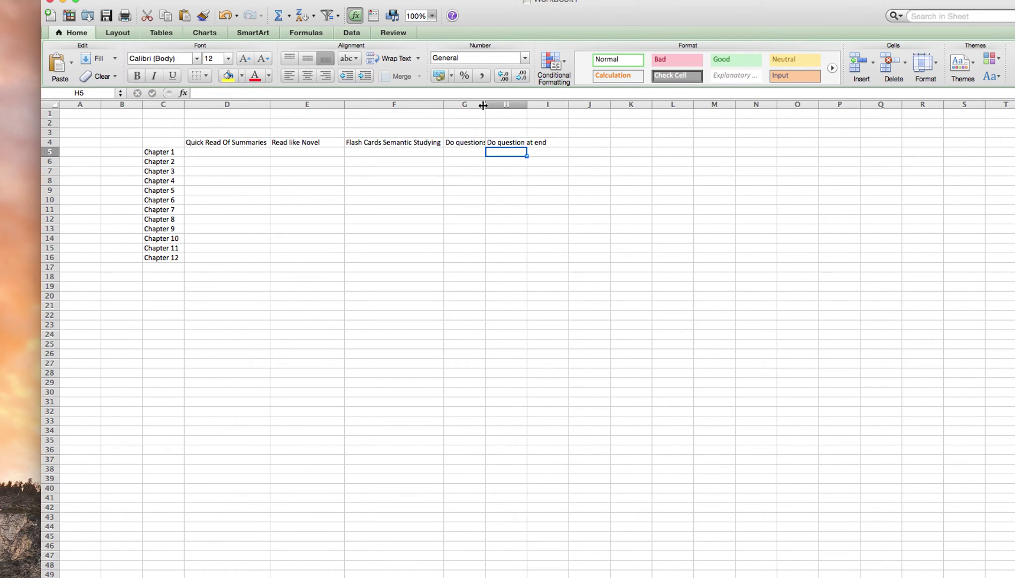
pyautogui.moveTo(485, 105); pyautogui.dragTo(595, 106)
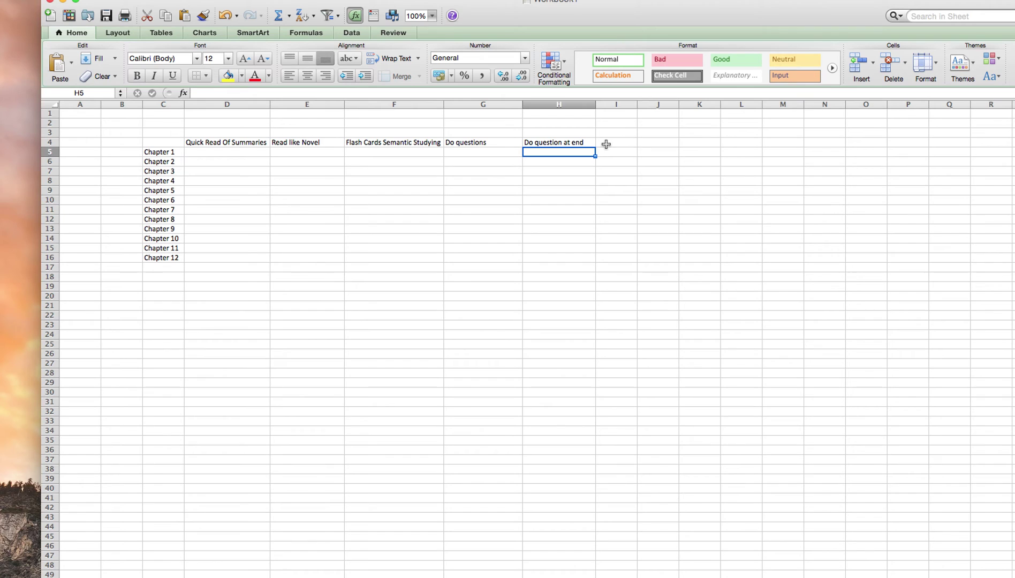
# - Enter 'Read Philosophically' as the header in I4 and widen column I to fit it
pyautogui.click(616, 143)
pyautogui.write('Read')
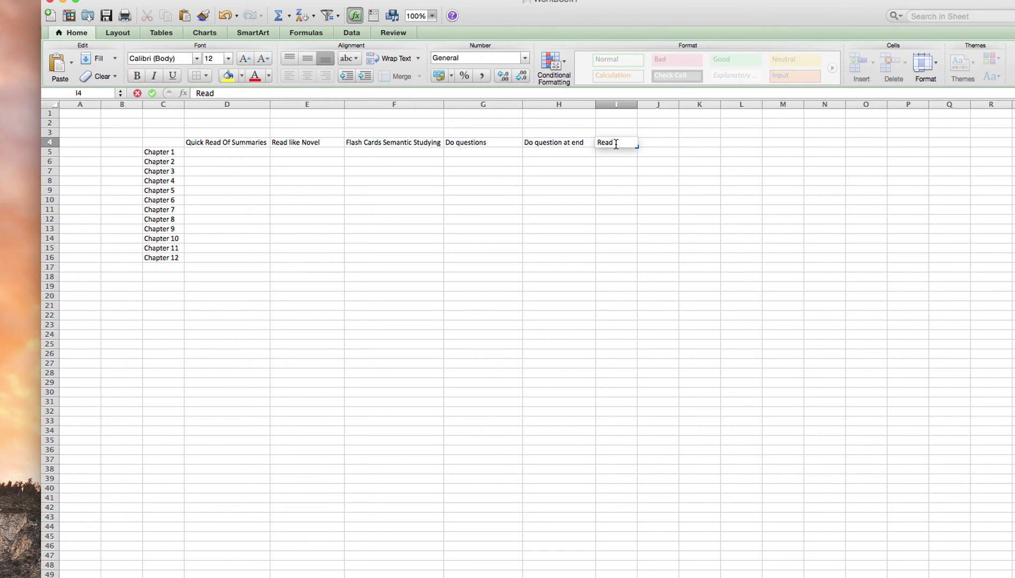
pyautogui.write(' Philosphically')
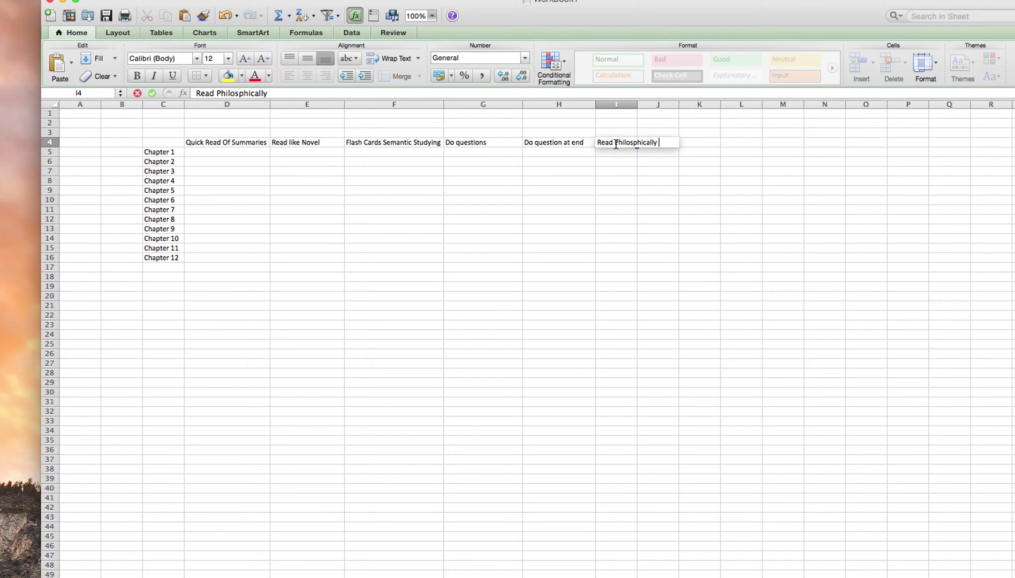
pyautogui.press('Return')
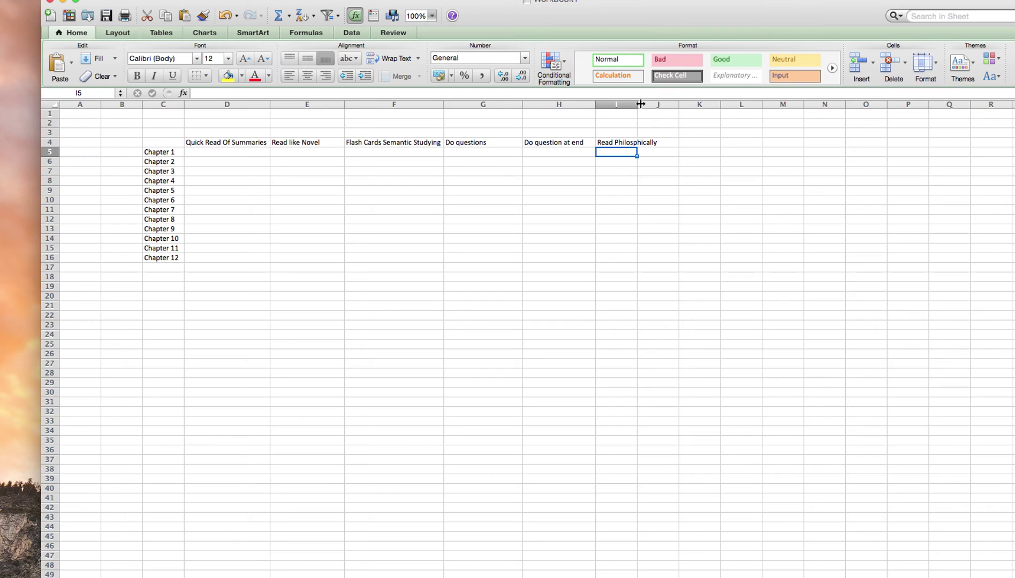
pyautogui.moveTo(641, 104); pyautogui.dragTo(676, 105)
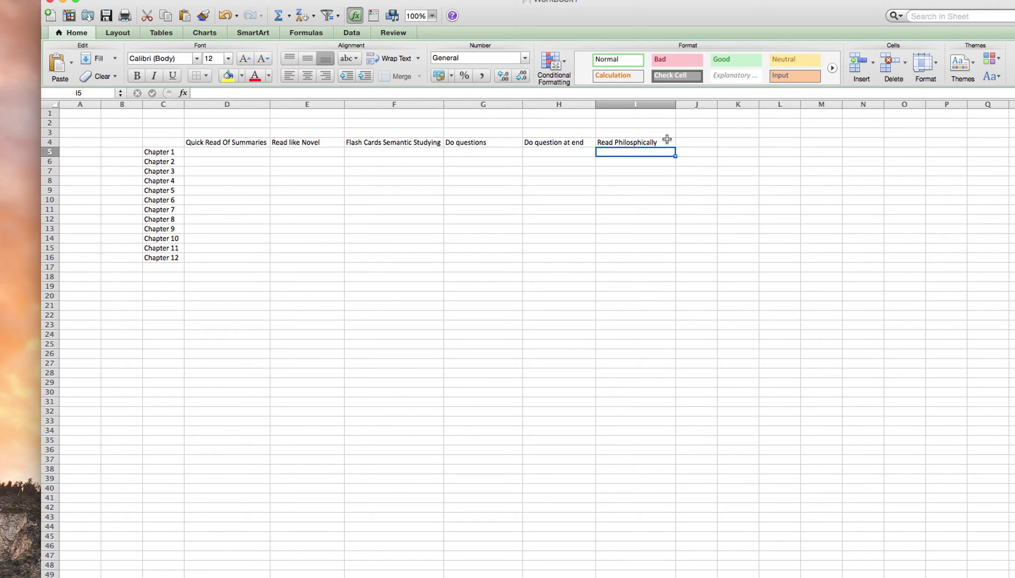
# - Add 'Finalise' as the next header in J4, then switch to the Chrome window
pyautogui.press('Up')
pyautogui.press('Down')
pyautogui.press('Down')
pyautogui.press('Down')
pyautogui.press('Up')
pyautogui.press('Up')
pyautogui.press('Up')
pyautogui.press('Down')
pyautogui.press('Down')
pyautogui.press('Up')
pyautogui.press('Up')
pyautogui.press('Down')
pyautogui.press('Down')
pyautogui.press('Down')
pyautogui.press('Down')
pyautogui.press('Down')
pyautogui.press('Down')
pyautogui.press('Down')
pyautogui.press('Down')
pyautogui.press('Down')
pyautogui.press('Down')
pyautogui.press('Down')
pyautogui.press('Up')
pyautogui.press('Up')
pyautogui.press('Up')
pyautogui.press('Up')
pyautogui.press('Up')
pyautogui.press('Up')
pyautogui.press('Up')
pyautogui.press('Up')
pyautogui.press('Up')
pyautogui.press('Up')
pyautogui.press('Right')
pyautogui.press('Up')
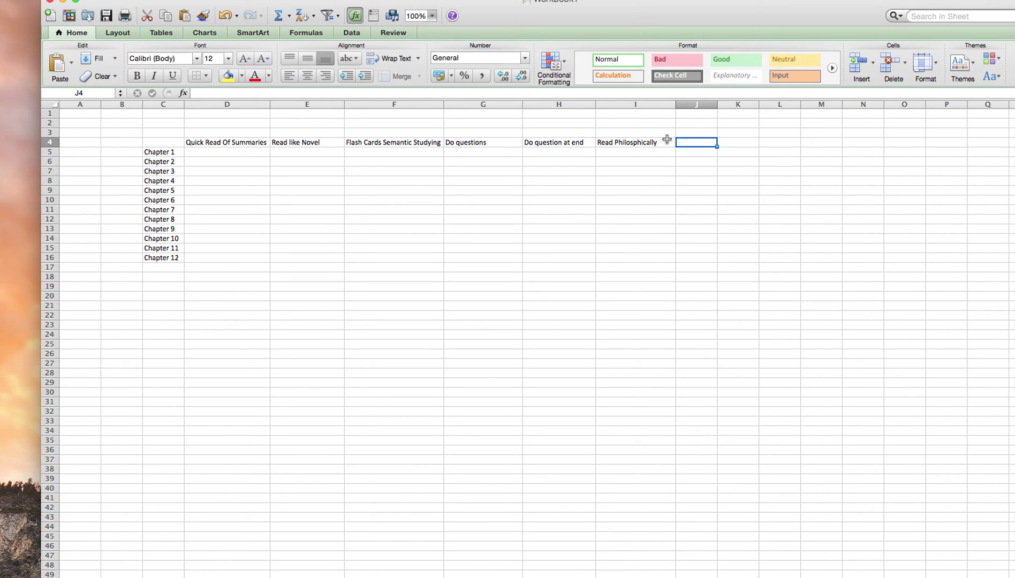
pyautogui.write('Finalise')
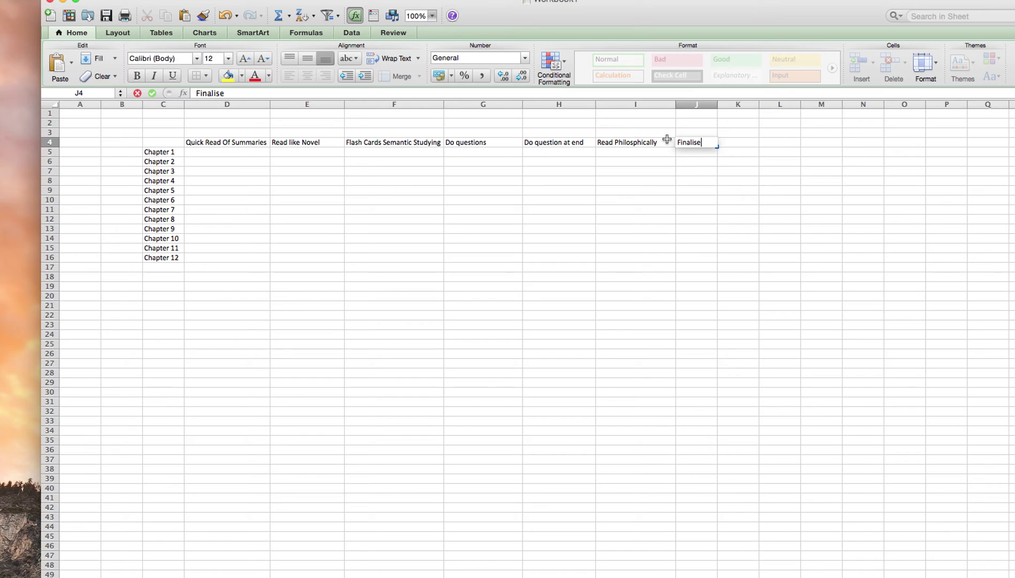
pyautogui.press('Tab')
pyautogui.press('Left')
pyautogui.press('Right')
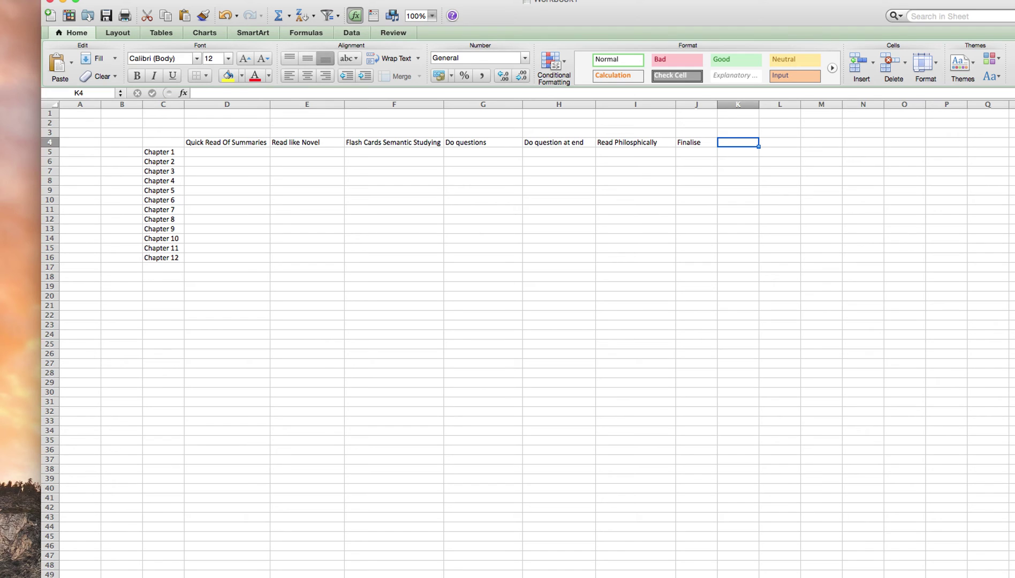
pyautogui.press('super+Tab')
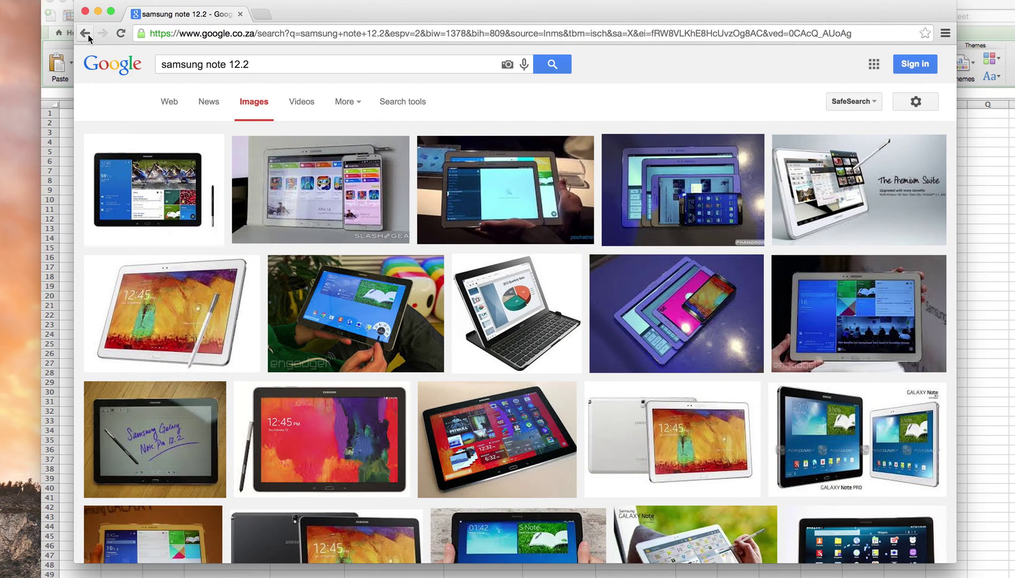
# - Go back to the actuarial society search results, open the Past exam papers page, then minimise Chrome
pyautogui.click(84, 33)
pyautogui.click(84, 33)
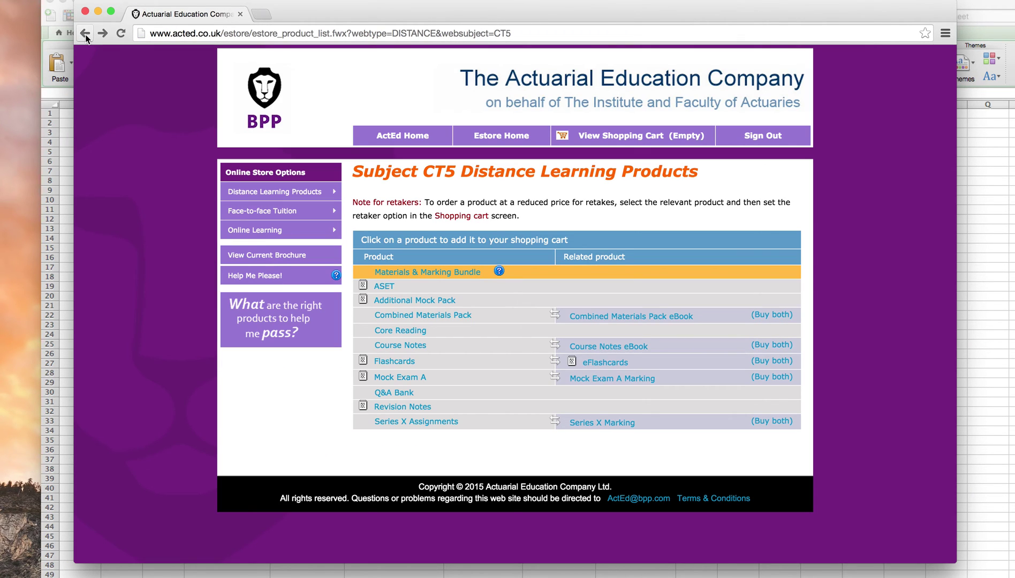
pyautogui.click(84, 34)
pyautogui.click(85, 34)
pyautogui.click(84, 34)
pyautogui.click(84, 34)
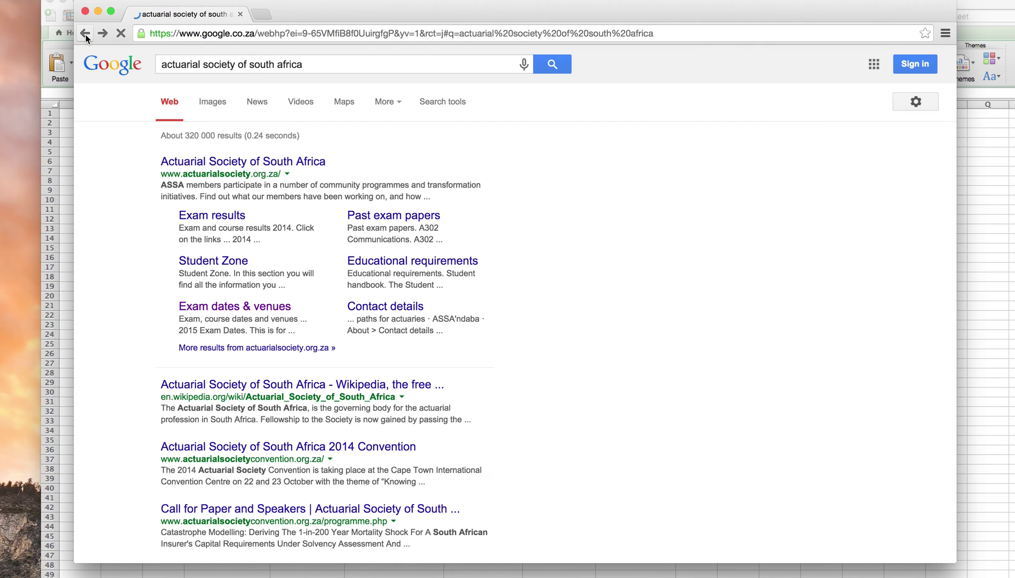
pyautogui.click(384, 218)
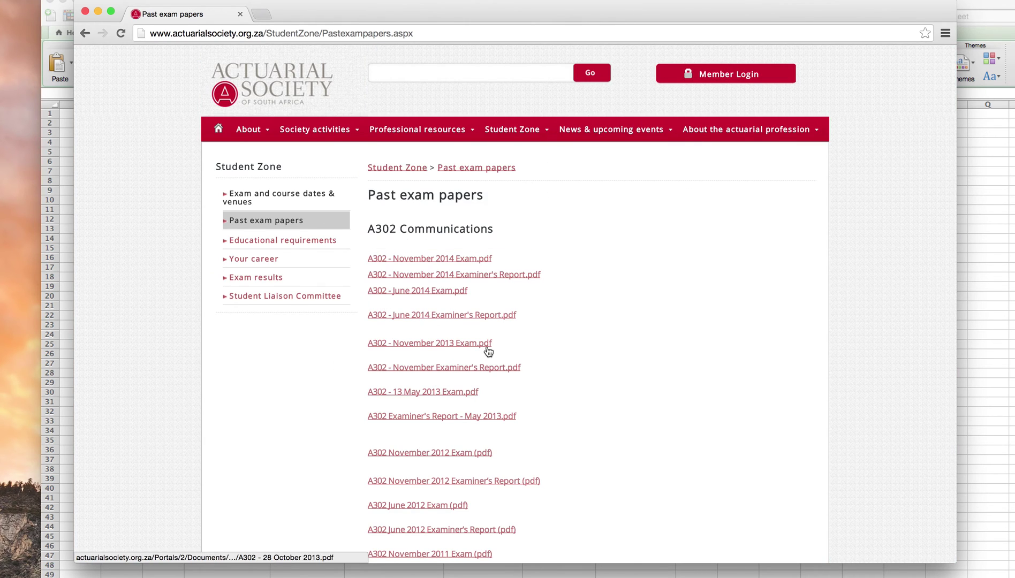
pyautogui.scroll(-5, 489, 350)
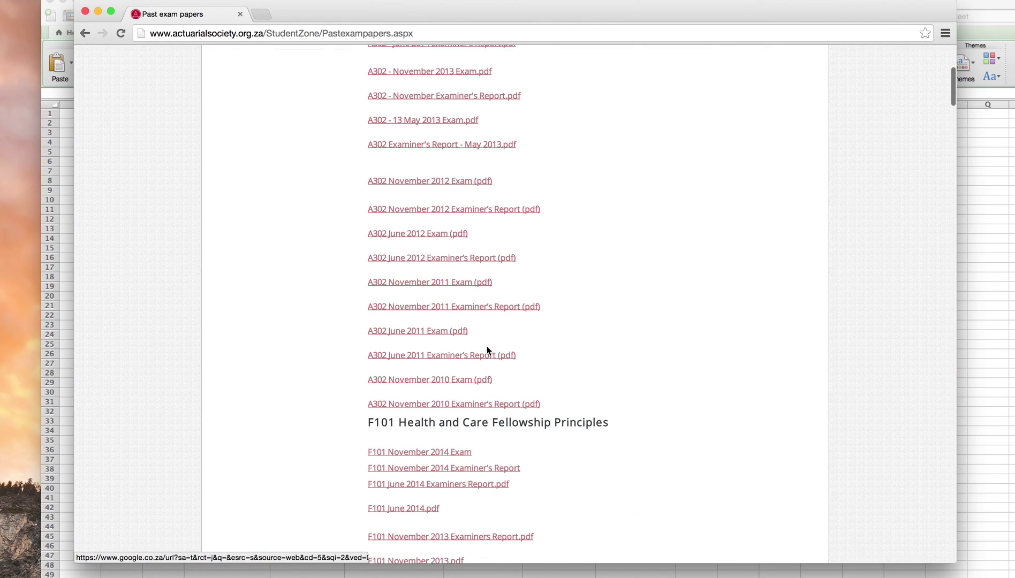
pyautogui.click(99, 10)
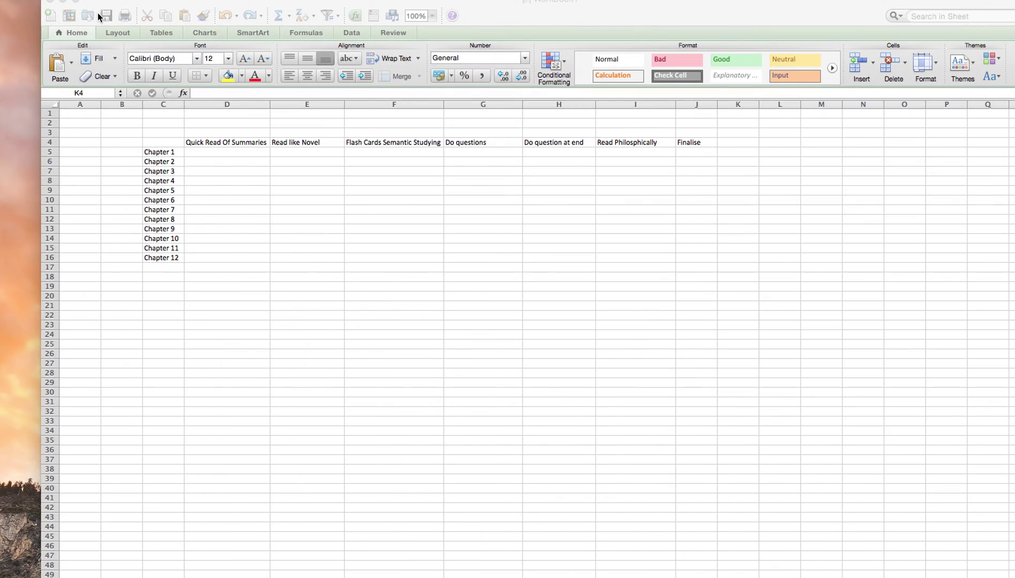
# - Enter 'Dice Exam Q' as the header in K4
pyautogui.click(725, 143)
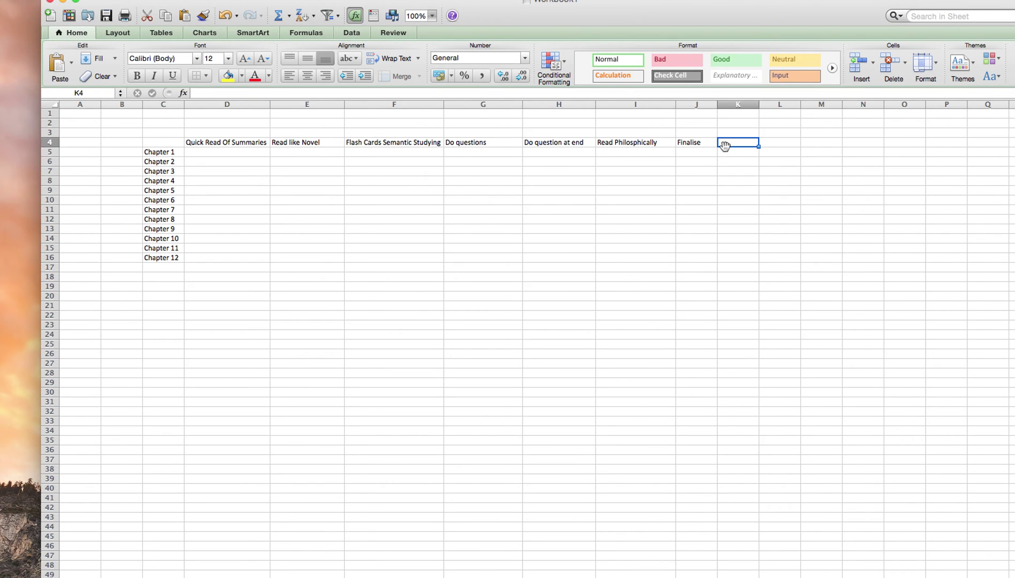
pyautogui.write('Dice E')
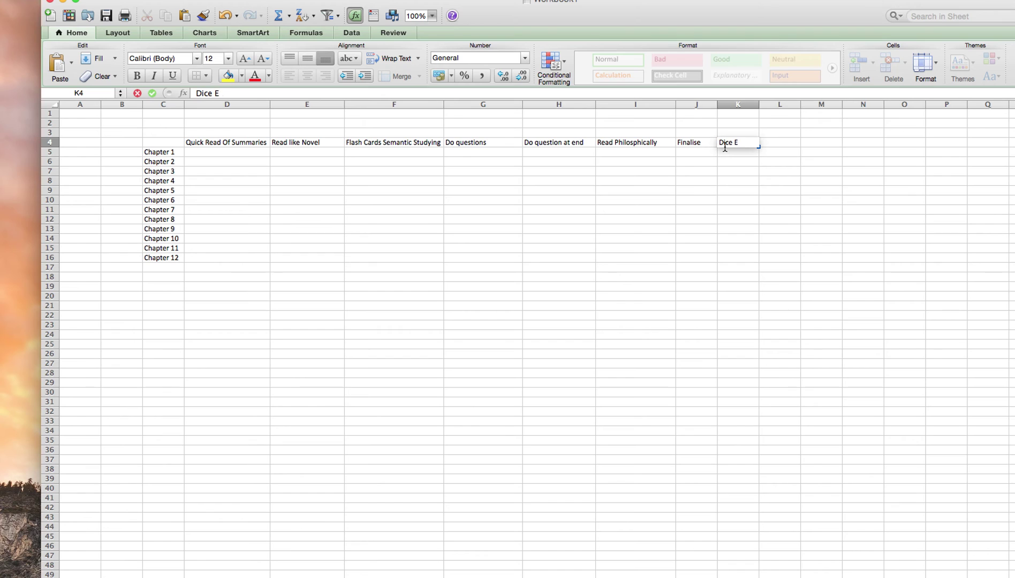
pyautogui.write('xam Q')
pyautogui.press('Return')
pyautogui.press('Right')
pyautogui.press('Up')
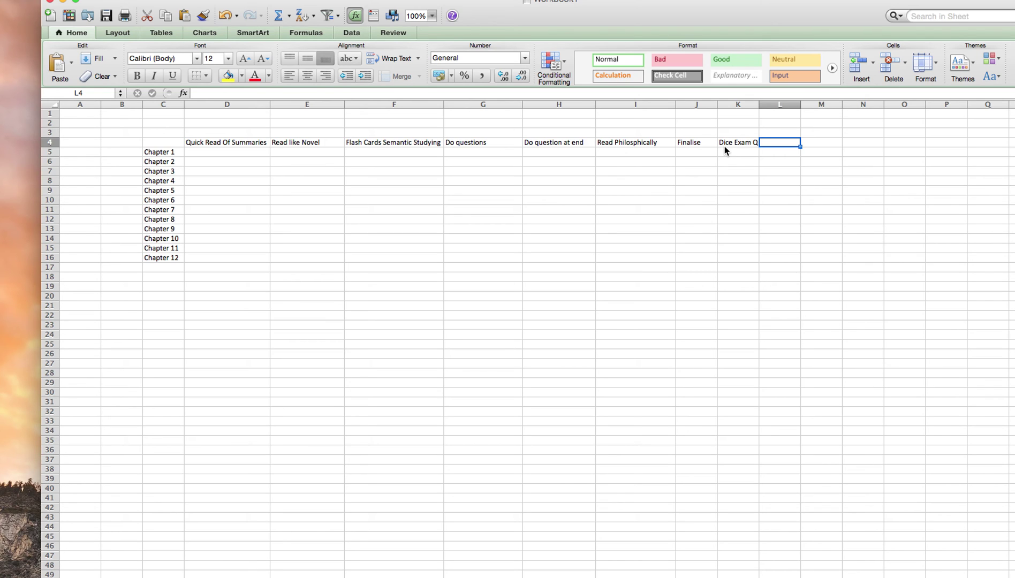
# - Enter 'Sort the Question' in L4 and 'Do the Question' in M4
pyautogui.write('Sort the Question')
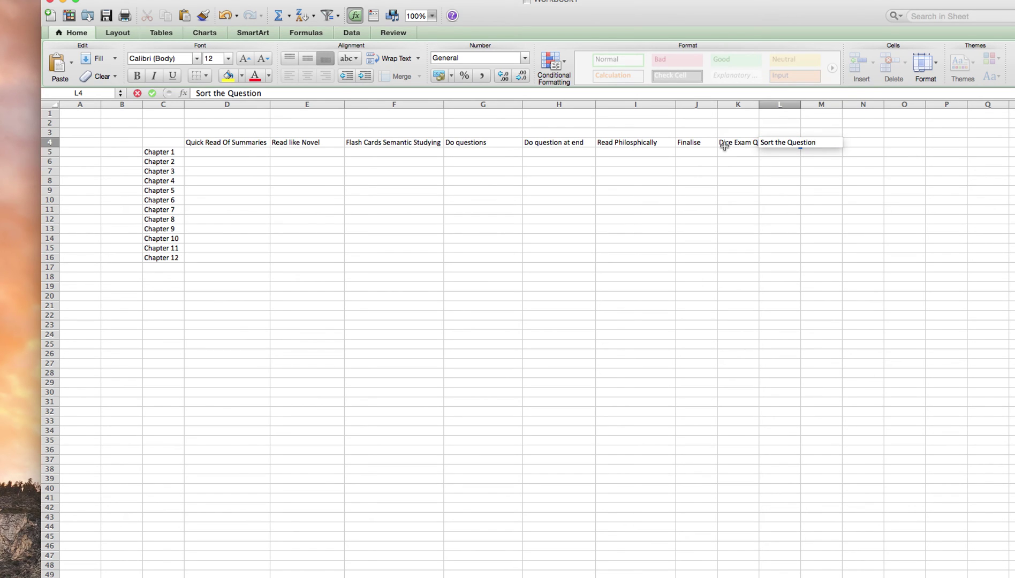
pyautogui.press('Tab')
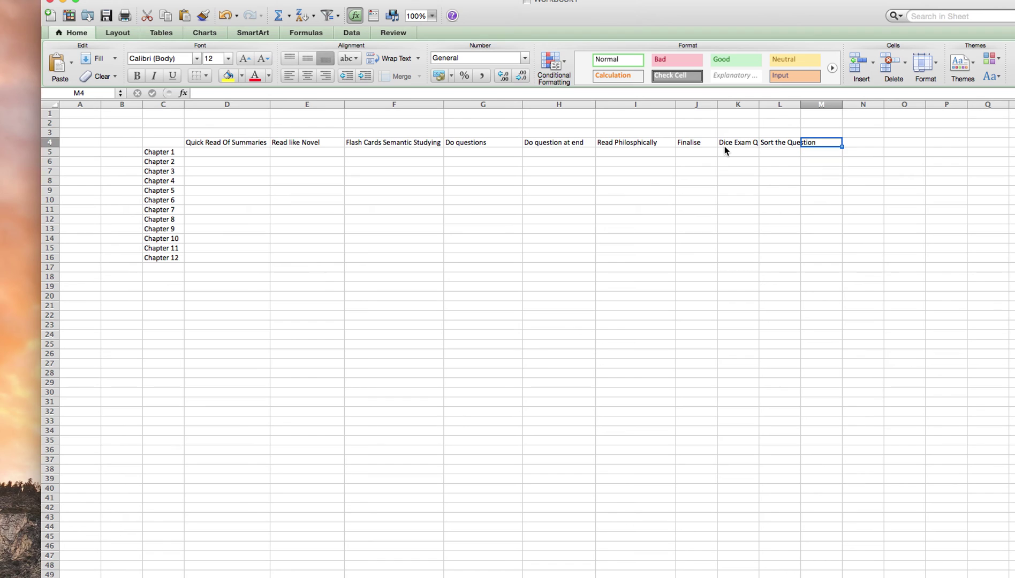
pyautogui.write('Do the Question')
pyautogui.press('Tab')
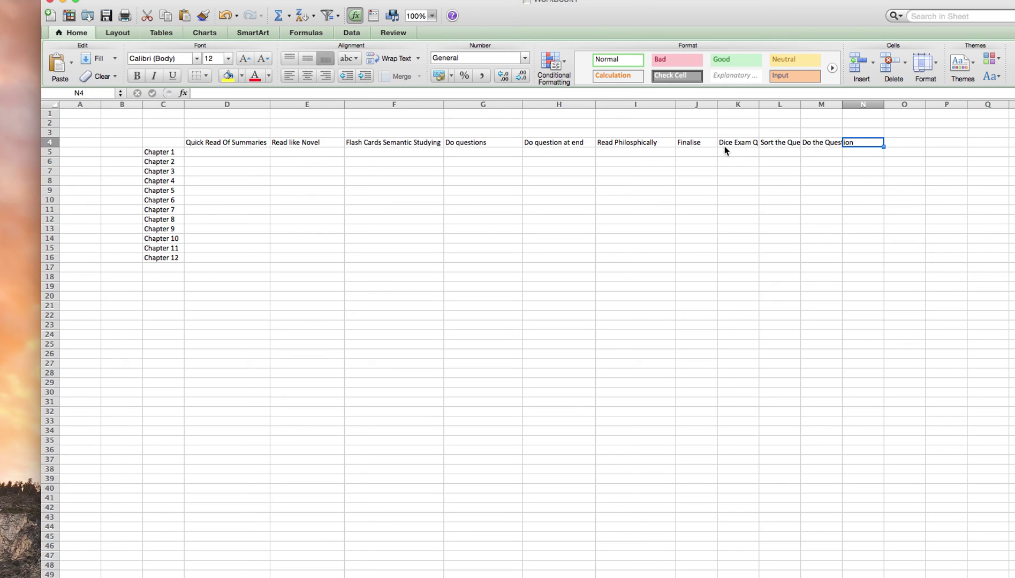
# - Enter 'Notes on my mistakes' in N4 and widen columns K–M to fit their headers
pyautogui.write('Notes on')
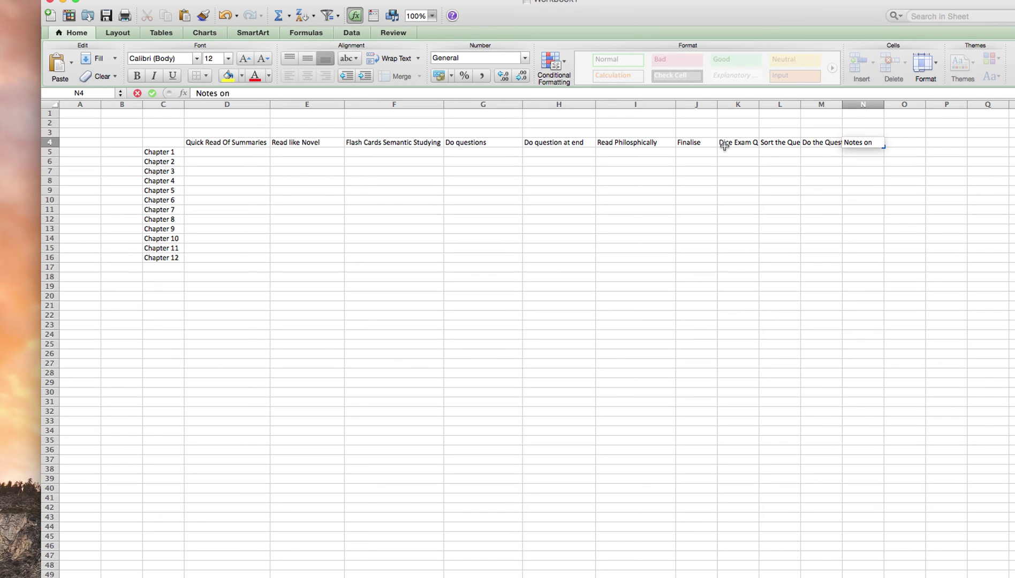
pyautogui.write(' my mistakes')
pyautogui.press('Return')
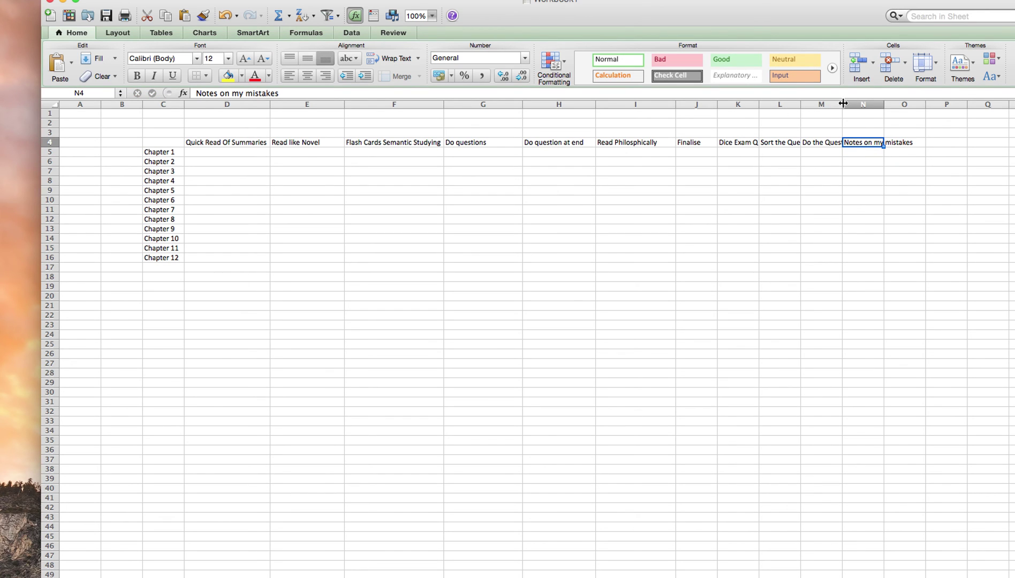
pyautogui.moveTo(843, 105); pyautogui.dragTo(820, 105)
pyautogui.moveTo(759, 105); pyautogui.dragTo(762, 105)
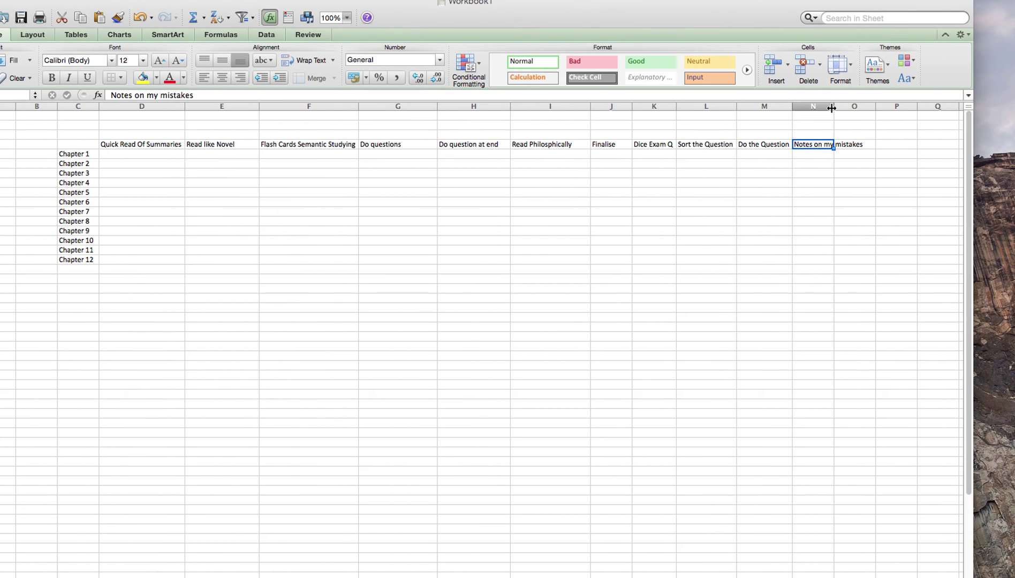
# - Auto-fit column N to 'Notes on my mistakes' and enter 'Revise' in O4
pyautogui.doubleClick(919, 104)
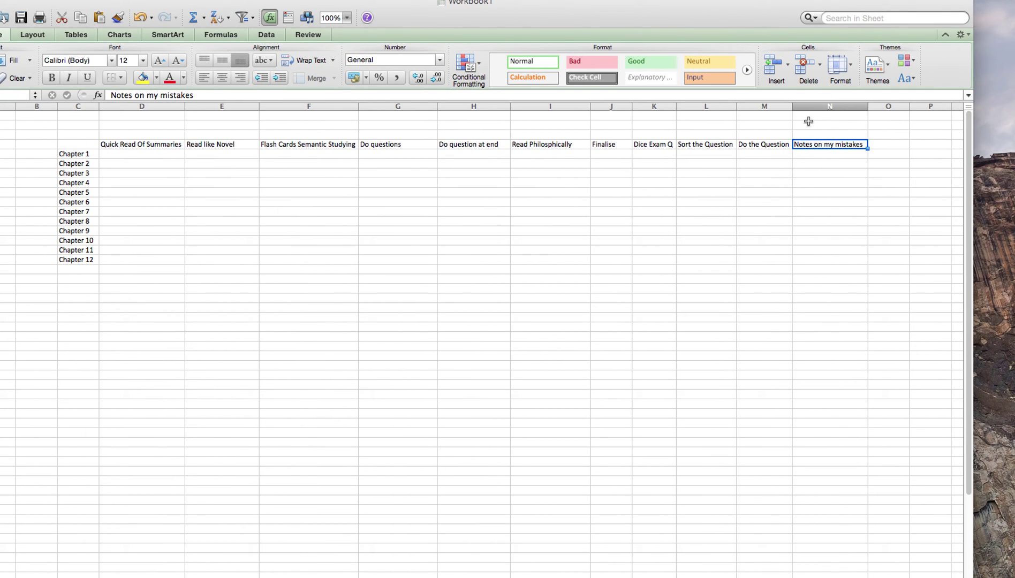
pyautogui.click(889, 142)
pyautogui.write('Revise')
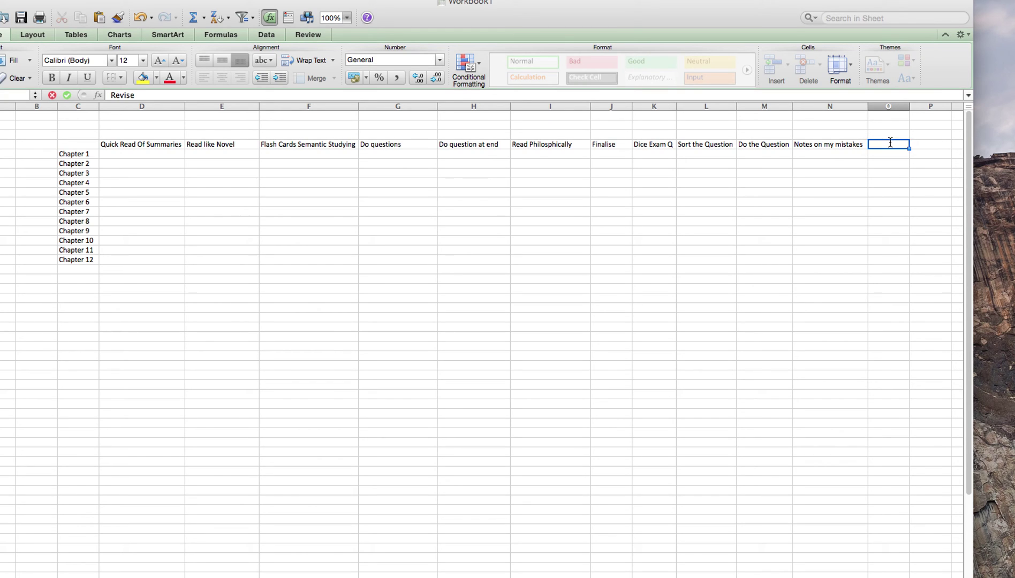
pyautogui.press('Return')
pyautogui.press('Return')
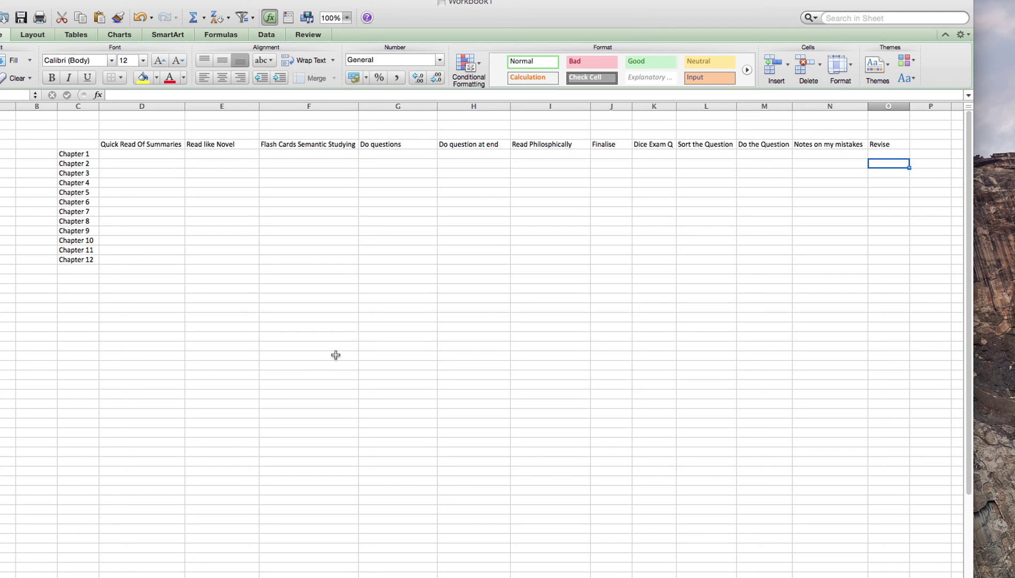
# - Enter the start date '18th January' in a column E cell below the grid
pyautogui.click(226, 355)
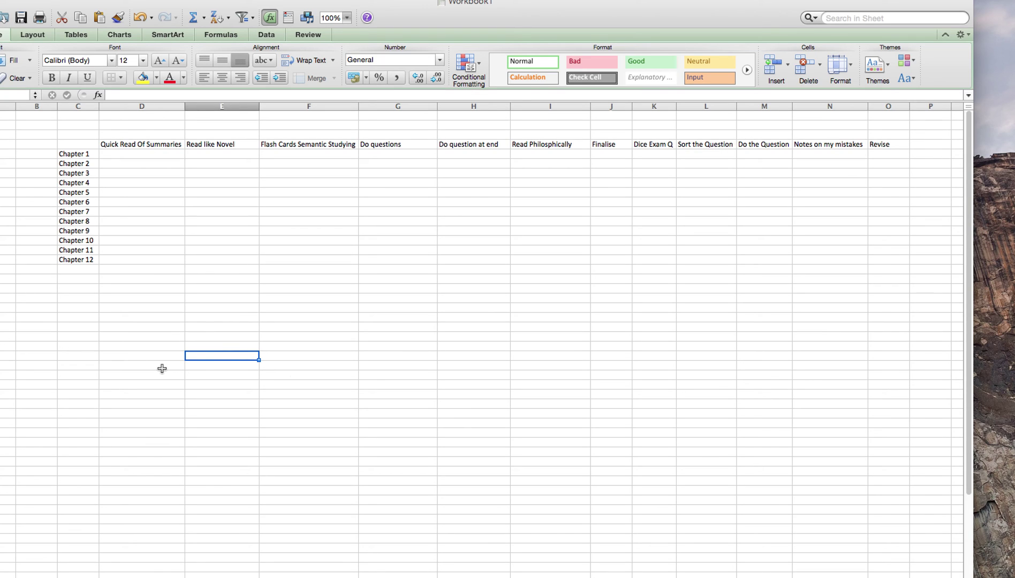
pyautogui.write('18th')
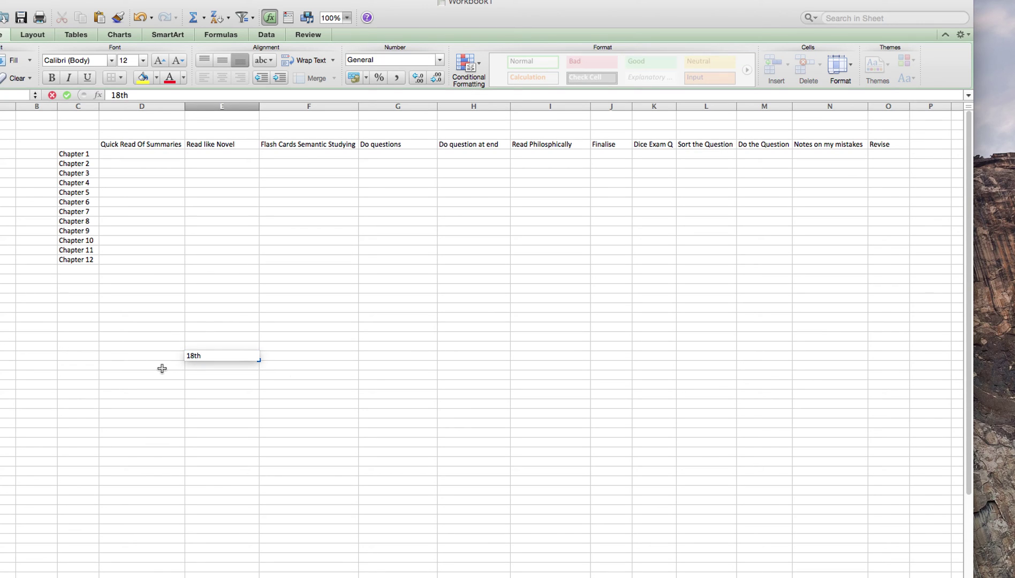
pyautogui.write(' January')
pyautogui.press('Return')
# - Enter the exam date '27th April' in the column F cell beside it
pyautogui.press('Right')
pyautogui.press('Up')
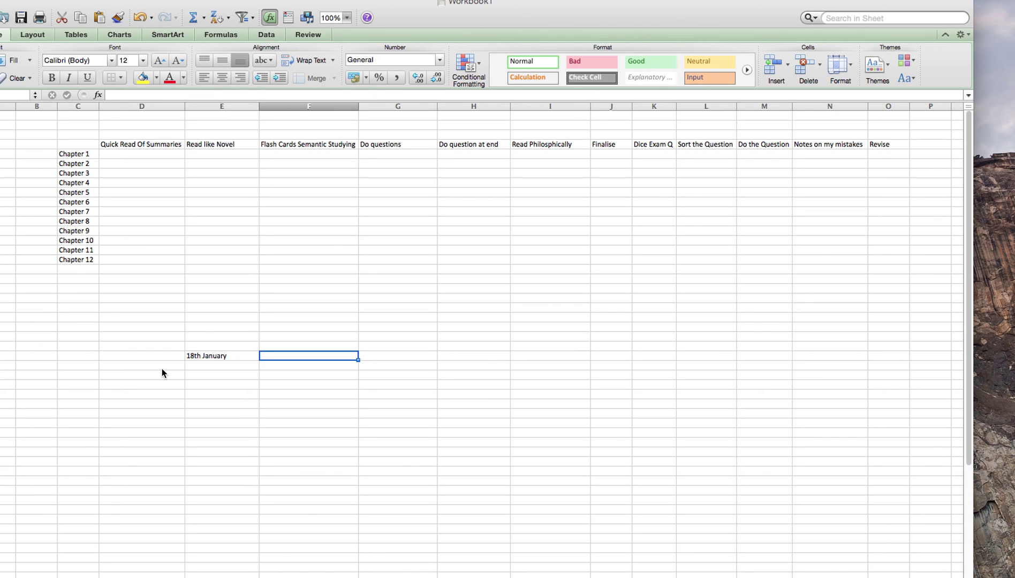
pyautogui.write('27th April')
pyautogui.press('Return')
pyautogui.press('Left')
pyautogui.press('Up')
pyautogui.press('Left')
pyautogui.press('Right')
pyautogui.press('Down')
pyautogui.press('Up')
pyautogui.press('Down')
pyautogui.press('Up')
pyautogui.press('Down')
pyautogui.press('Up')
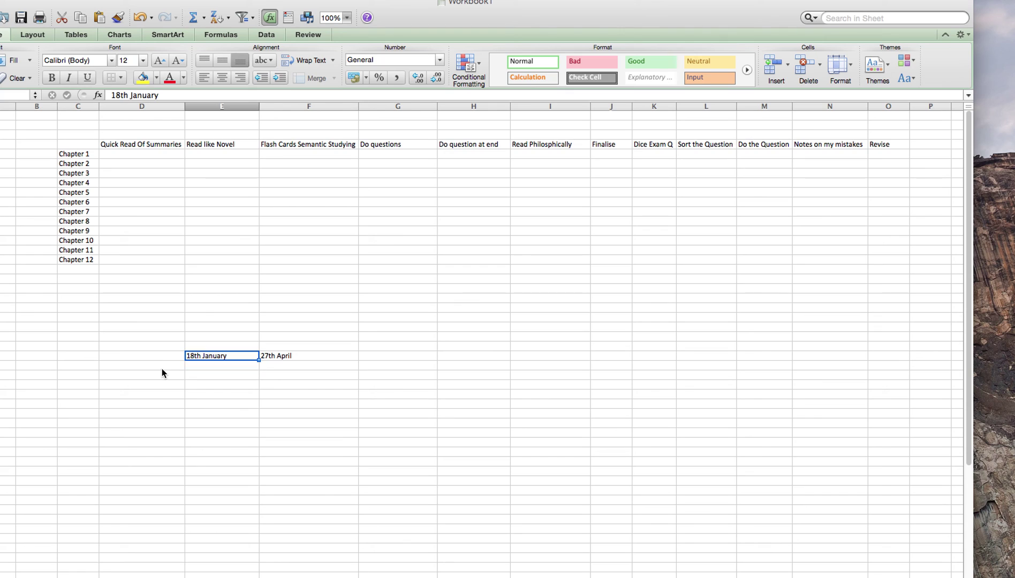
pyautogui.press('Down')
pyautogui.press('Up')
pyautogui.moveTo(249, 355); pyautogui.dragTo(300, 355)
pyautogui.moveTo(127, 154); pyautogui.dragTo(880, 259)
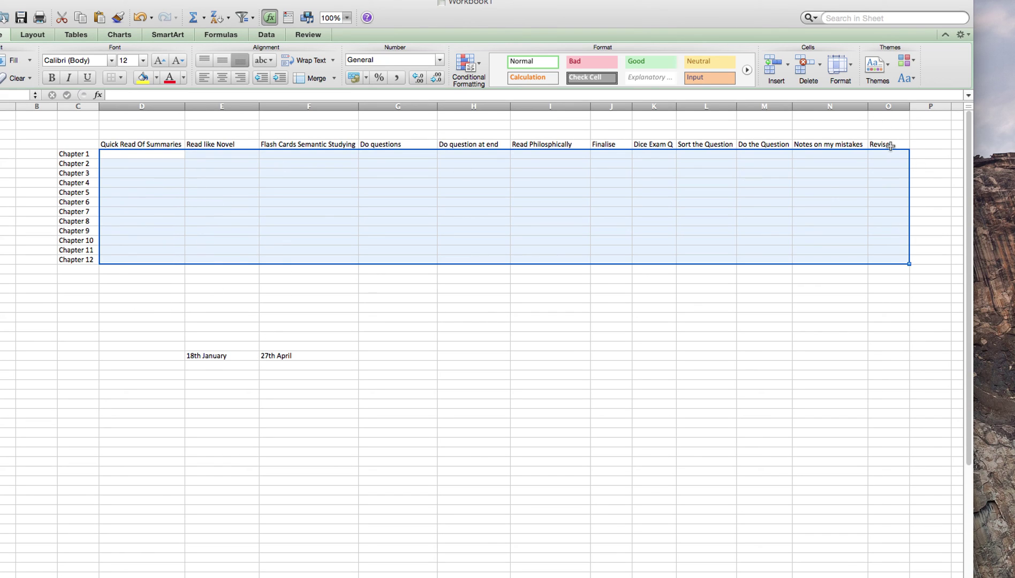
pyautogui.click(833, 301)
pyautogui.moveTo(892, 159); pyautogui.dragTo(898, 240)
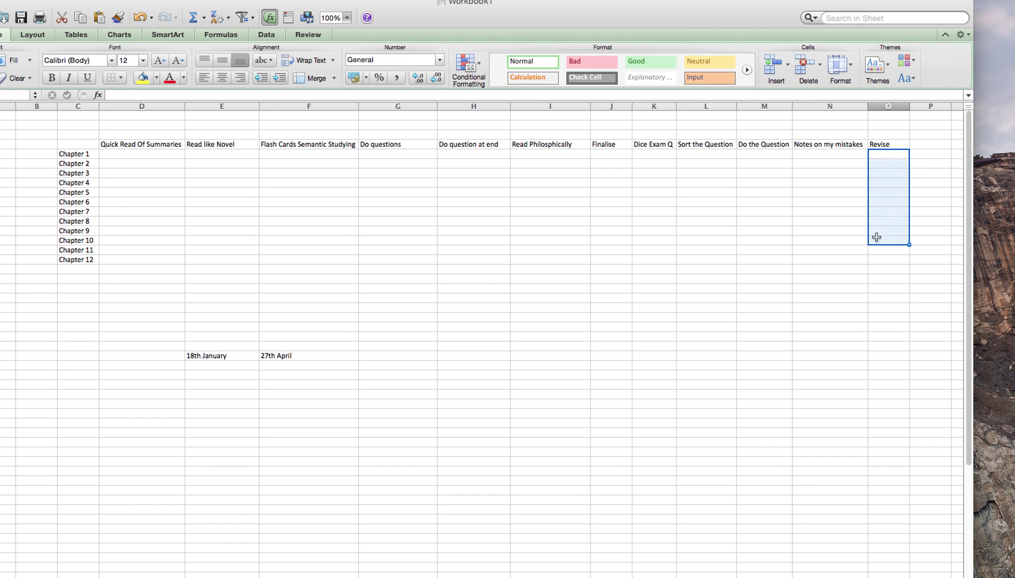
pyautogui.moveTo(544, 154); pyautogui.dragTo(537, 255)
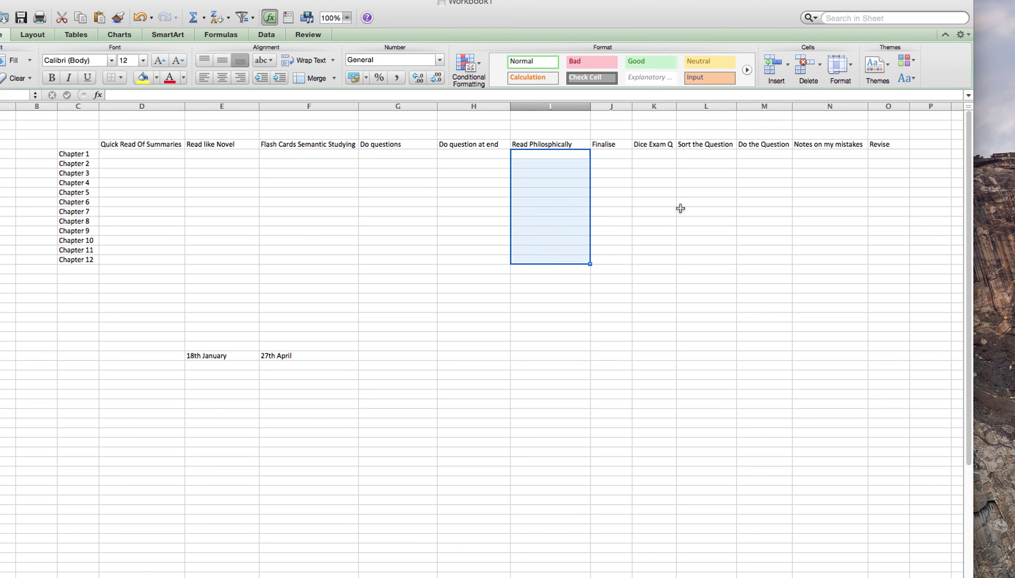
pyautogui.moveTo(761, 154); pyautogui.dragTo(755, 263)
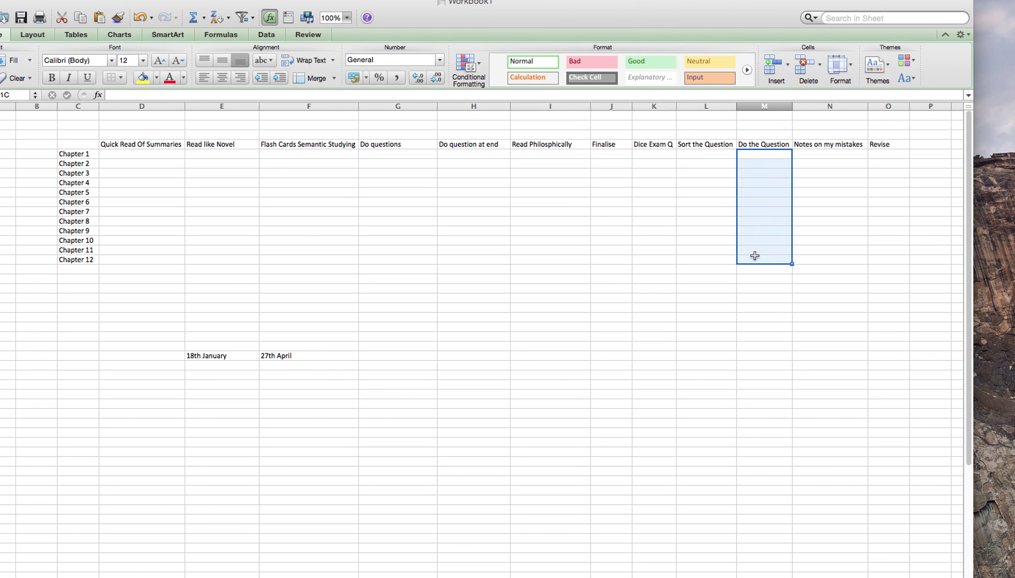
pyautogui.click(759, 155)
pyautogui.moveTo(759, 155); pyautogui.dragTo(777, 254)
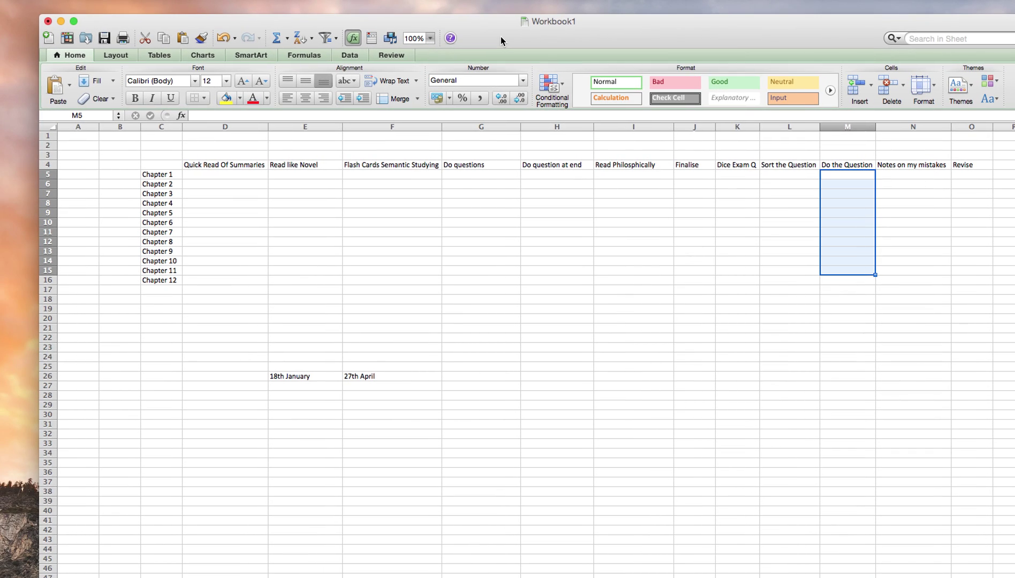